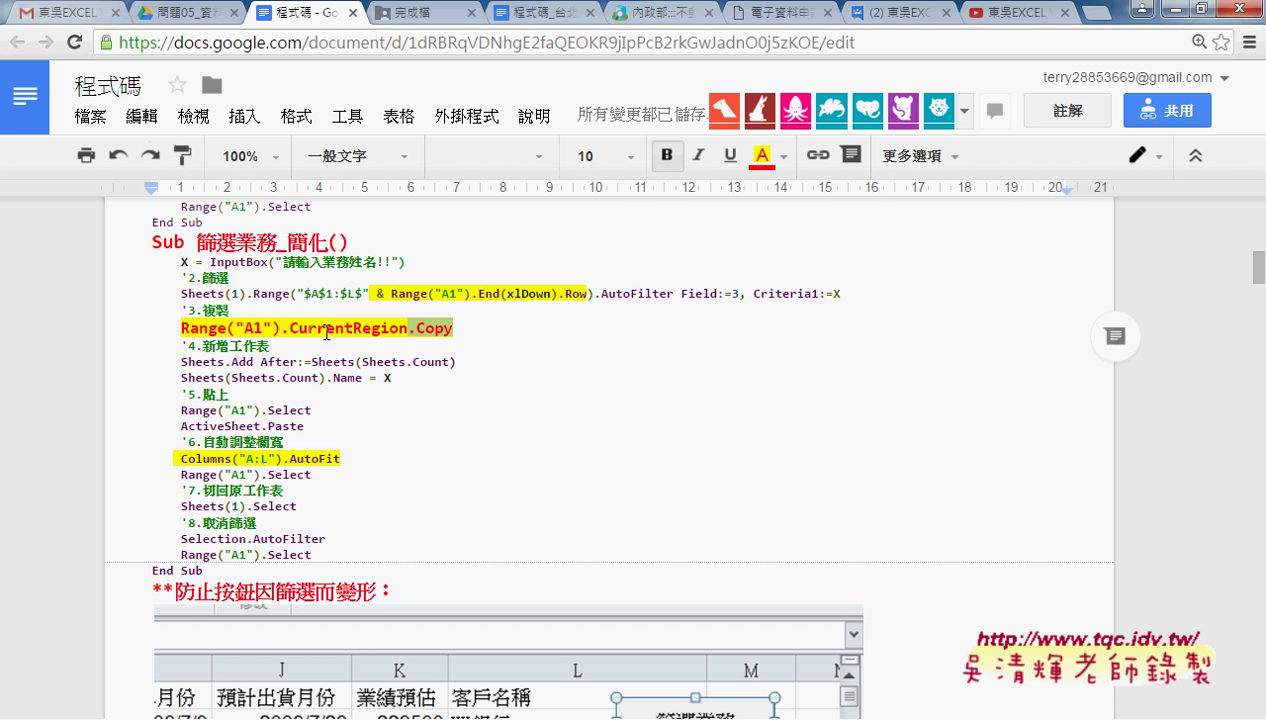
- Select the 篩選業務 macro's code, then deselect it just after the End Sub line
scroll(352, 370, "up", 2)
scroll(352, 370, "up", 1)
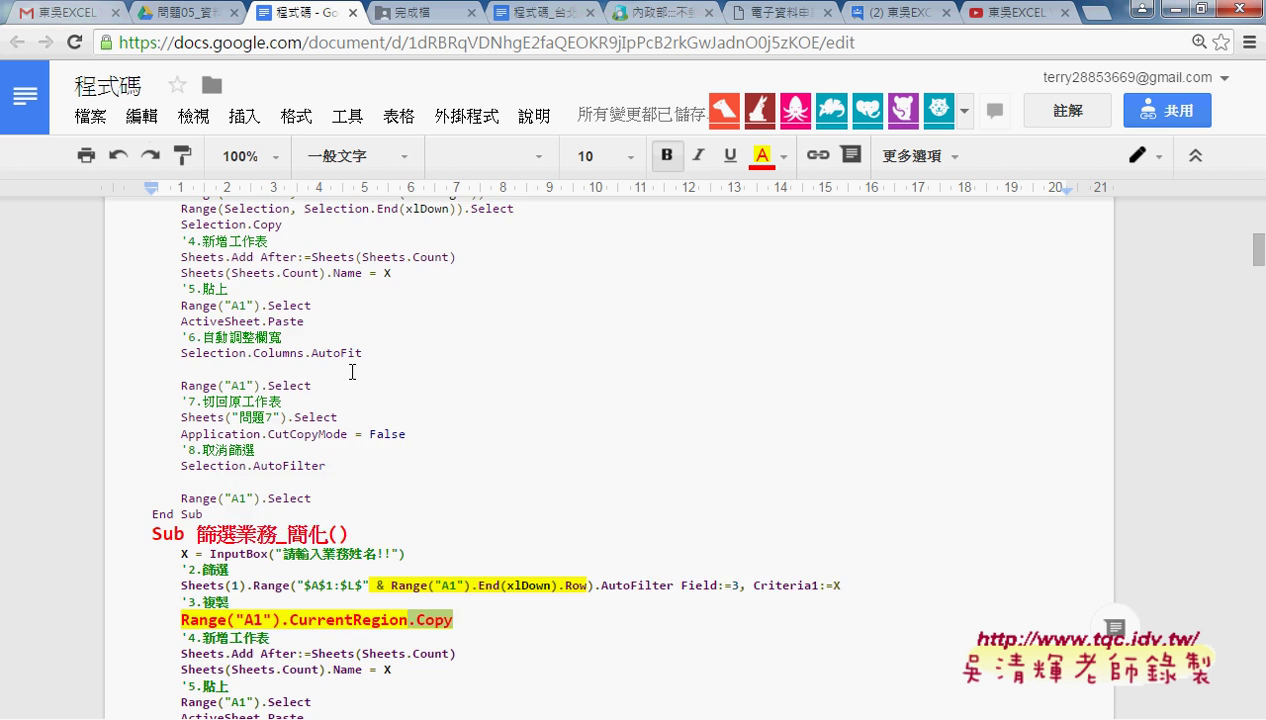
scroll(352, 372, "up", 1)
scroll(352, 372, "up", 1)
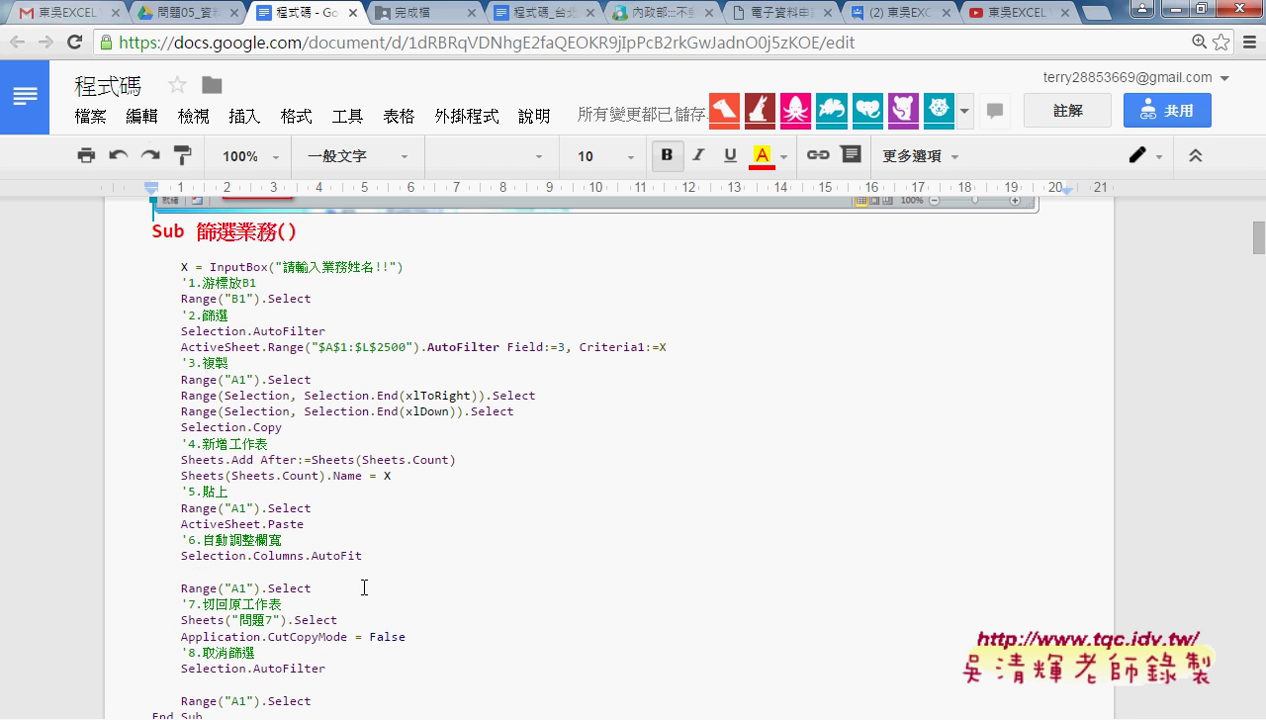
mouse_move(165, 266)
left_mouse_down()
mouse_move(274, 283)
mouse_move(368, 684)
left_mouse_up()
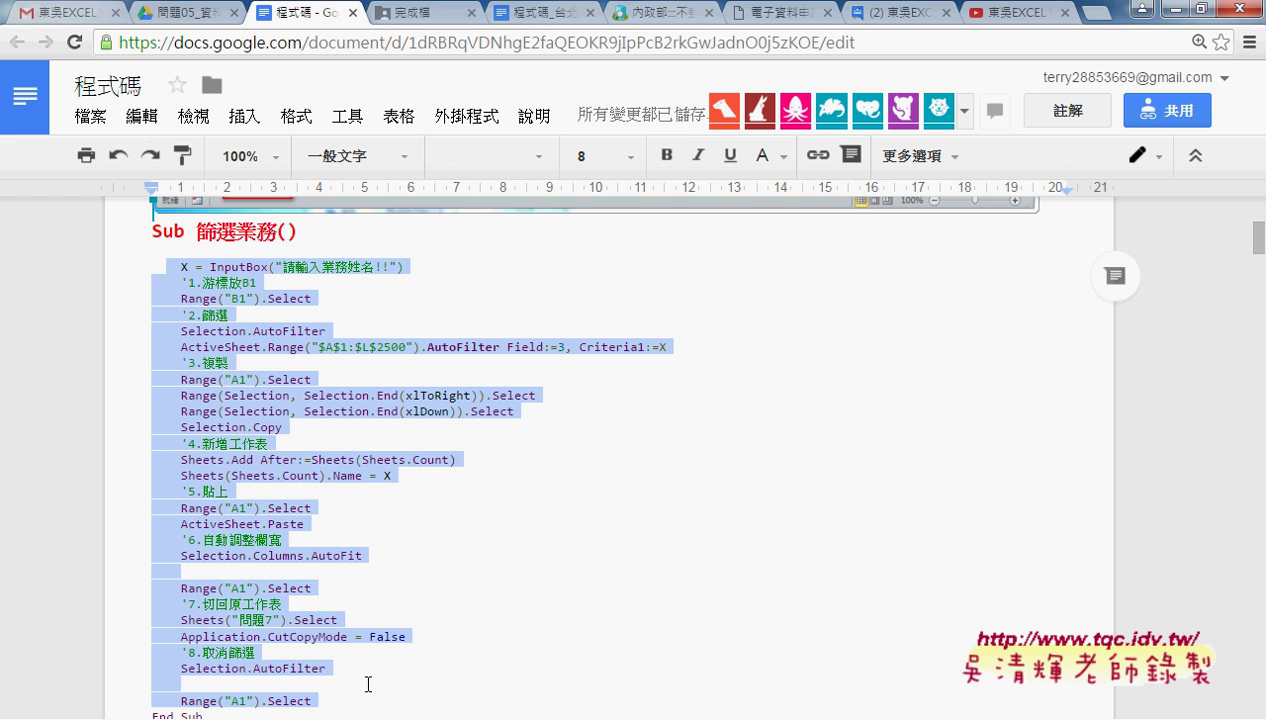
scroll(370, 650, "down", 3)
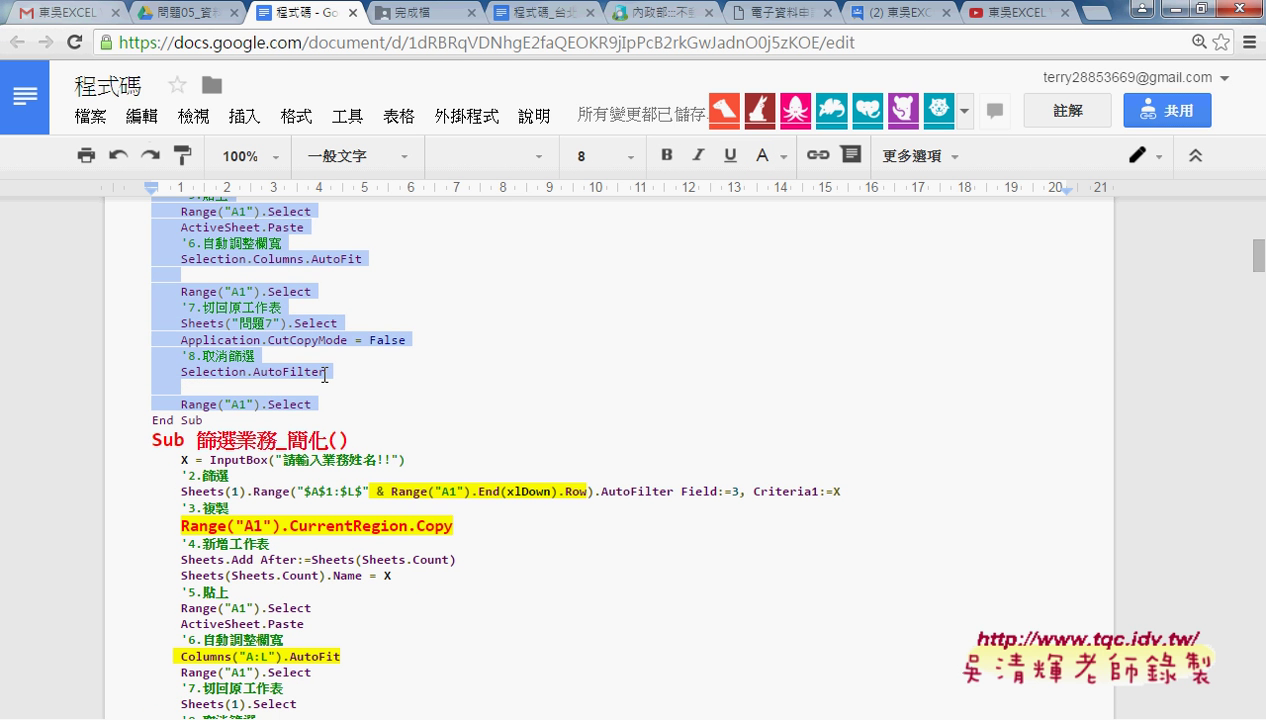
left_click(224, 418)
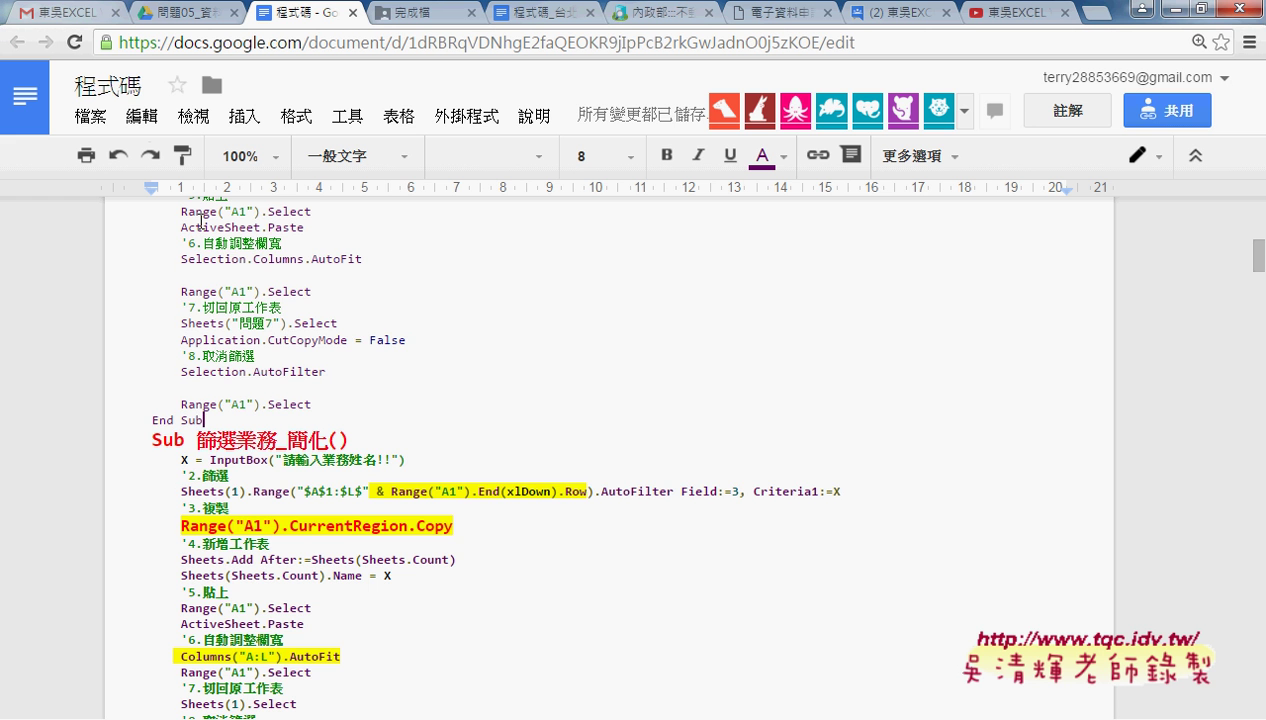
- Select the Range("B1").Select line and bring up the Code Pretty add-on menu
scroll(201, 219, "up", 2)
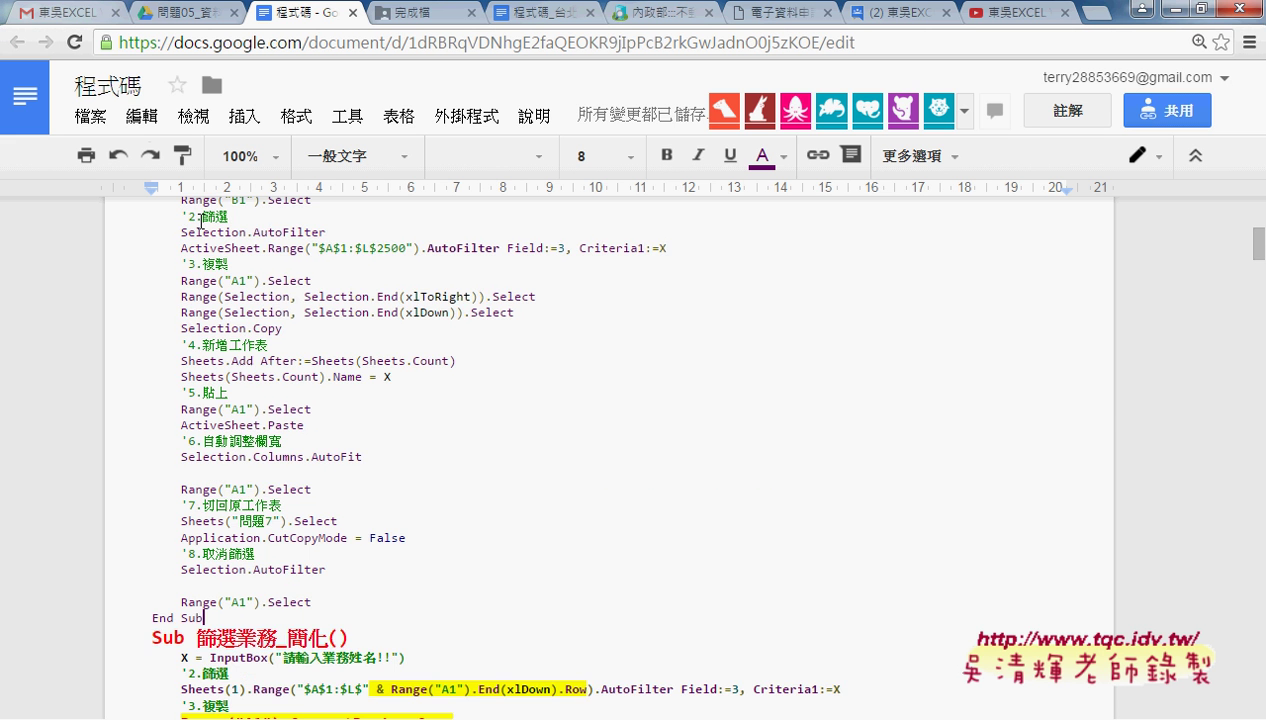
scroll(201, 219, "up", 2)
left_click_drag(258, 383, 189, 386)
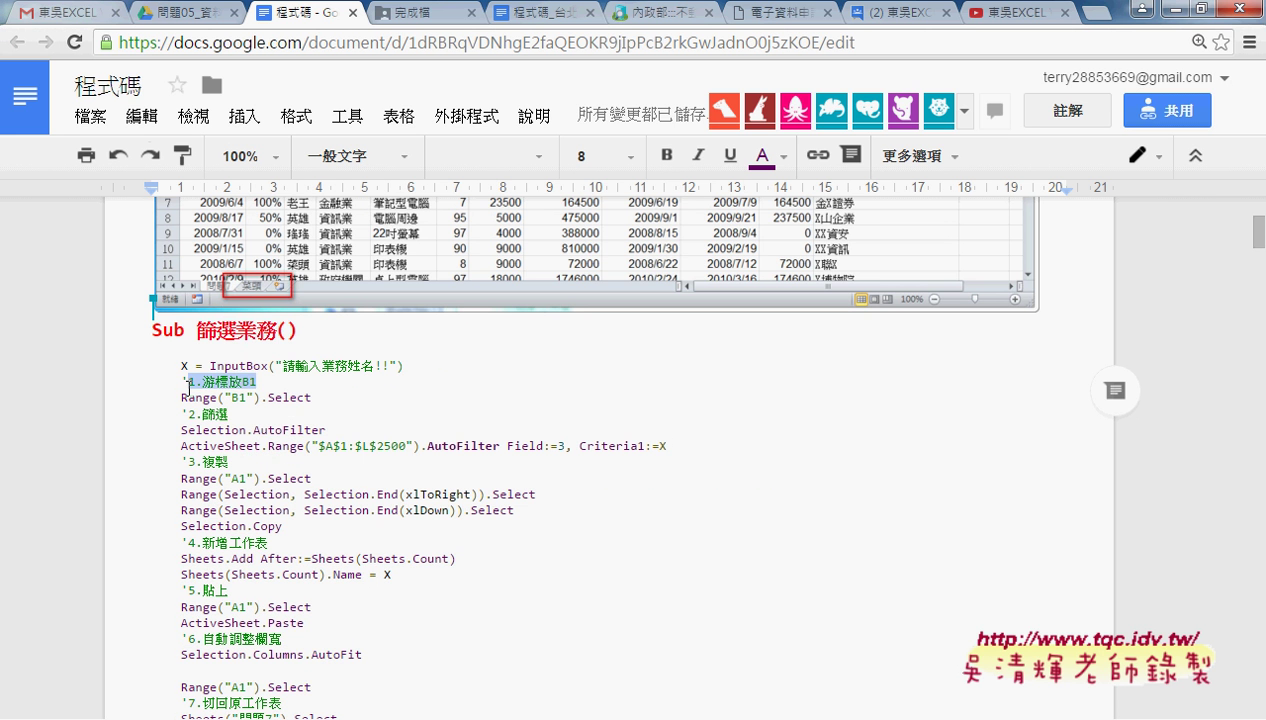
left_click_drag(312, 397, 160, 397)
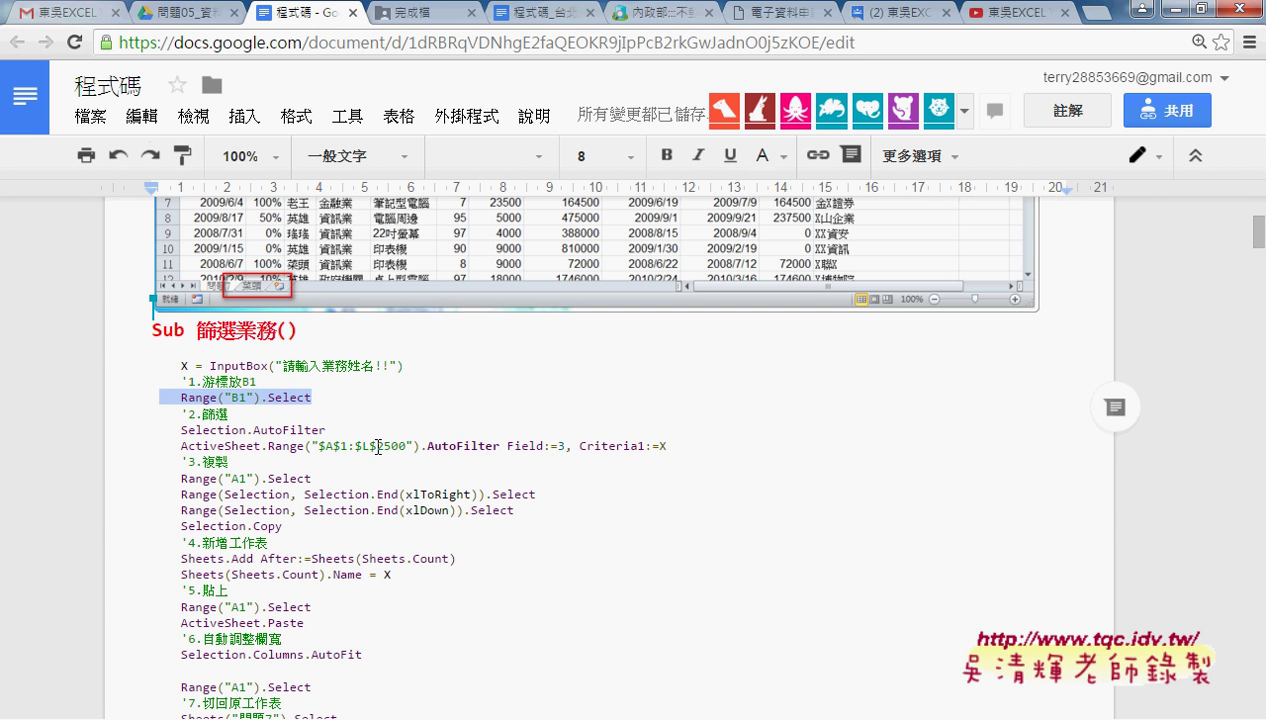
left_click(467, 128)
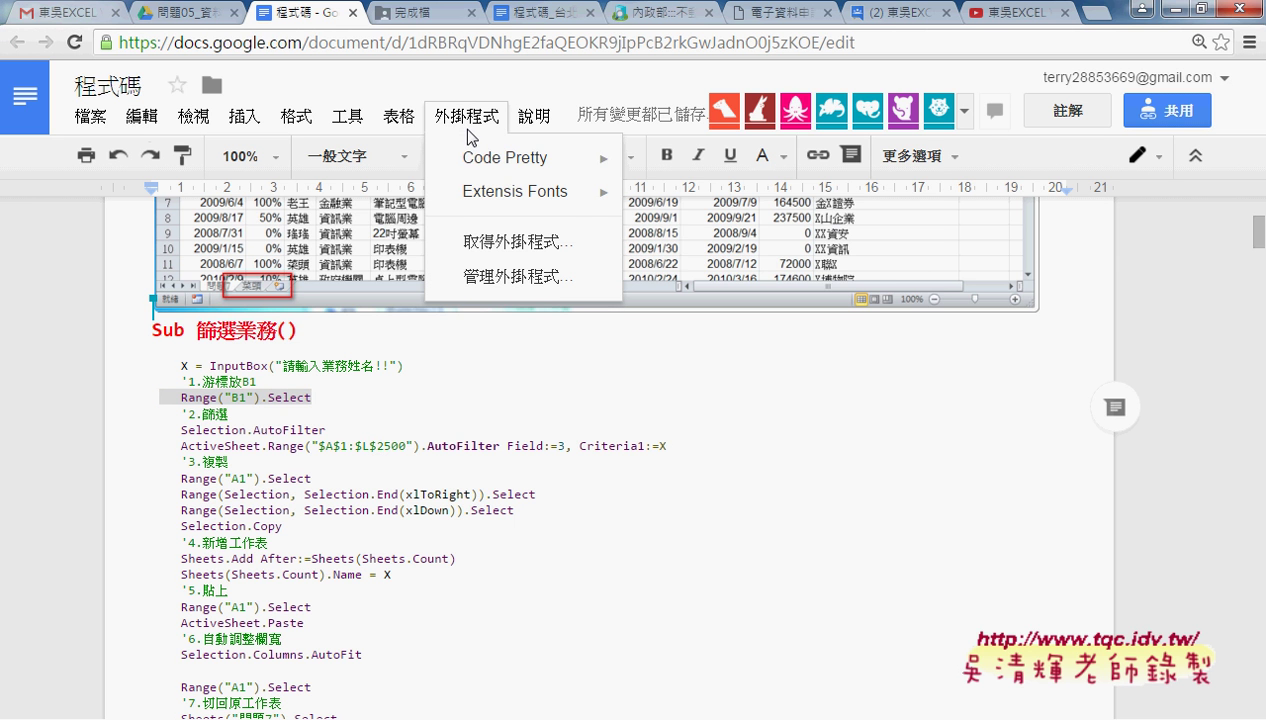
mouse_move(505, 157)
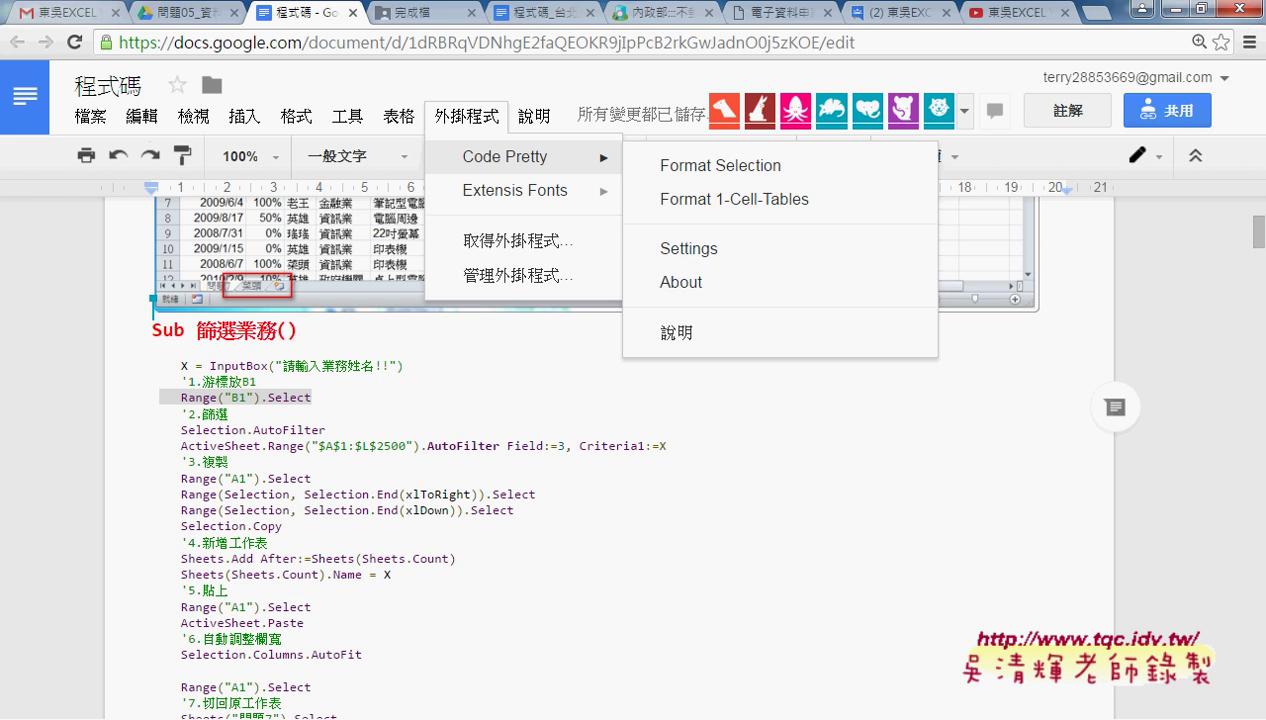
- Copy the 查詢 macro code through End Sub from the VBA editor, then return below Sub 篩選業務()
key("Escape")
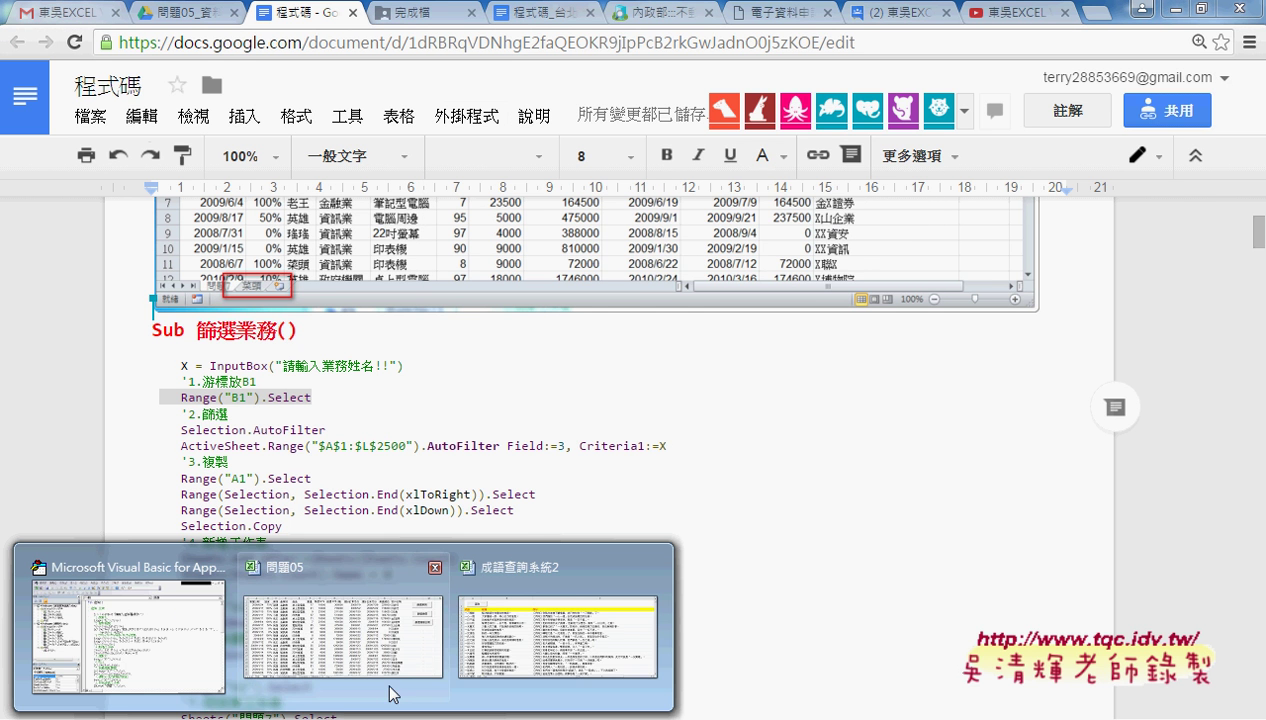
left_click(195, 640)
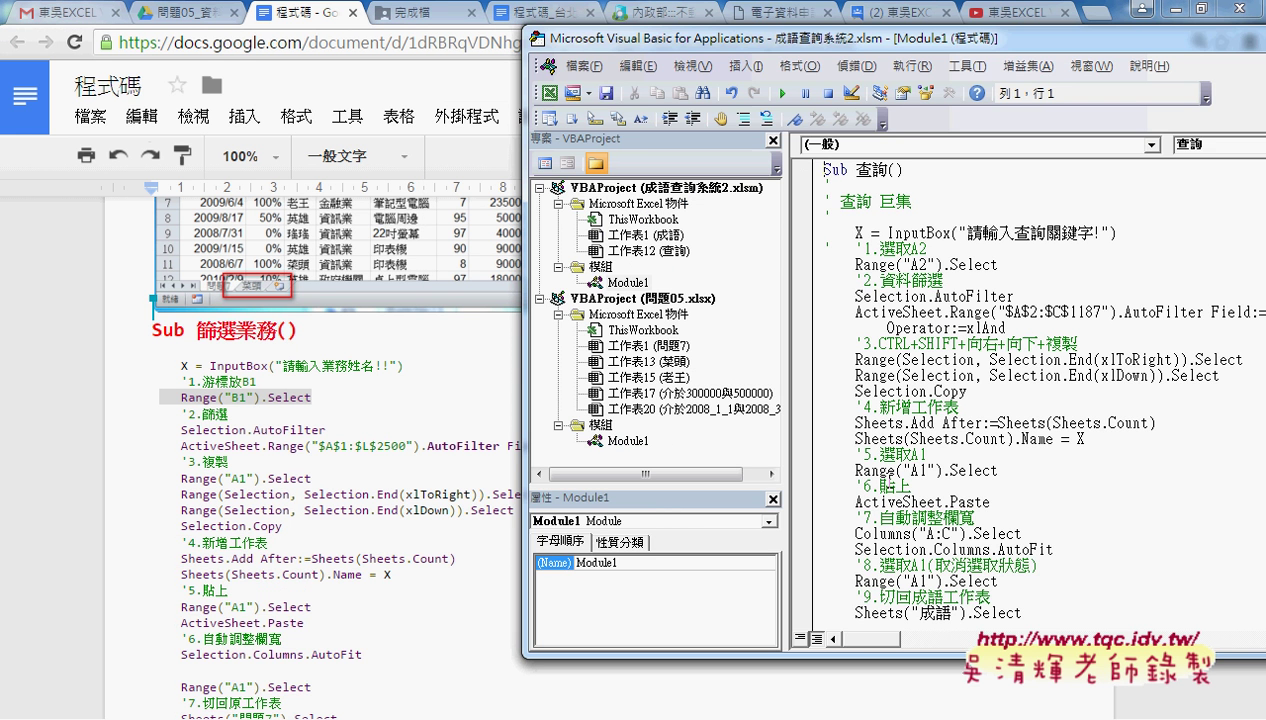
left_click_drag(829, 187, 972, 30)
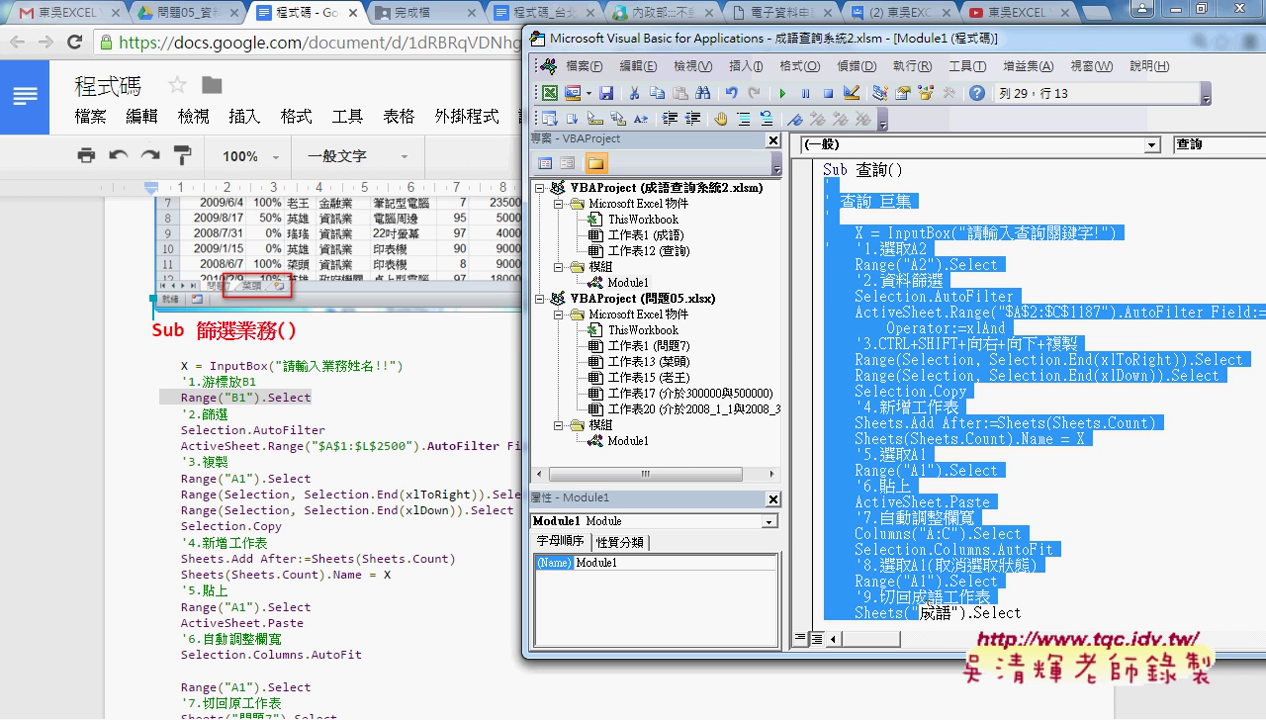
left_click_drag(973, 30, 922, 585)
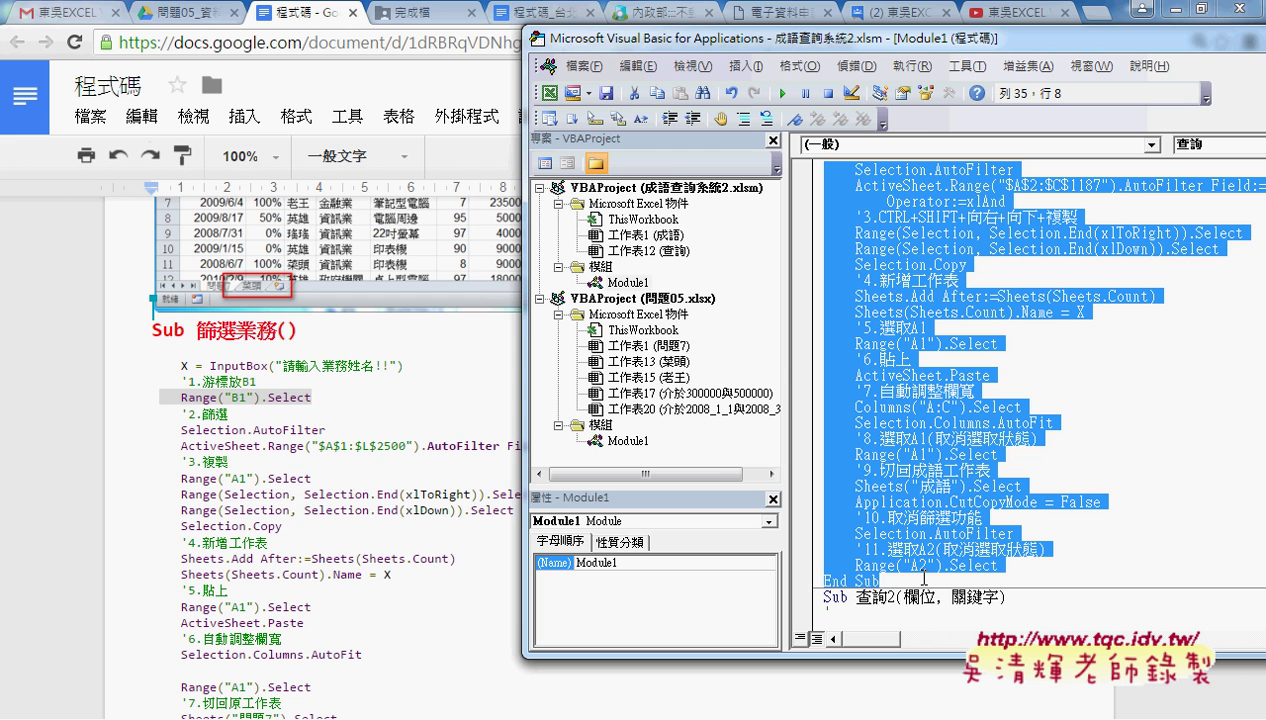
key("ctrl+c")
scroll(924, 578, "up", 3)
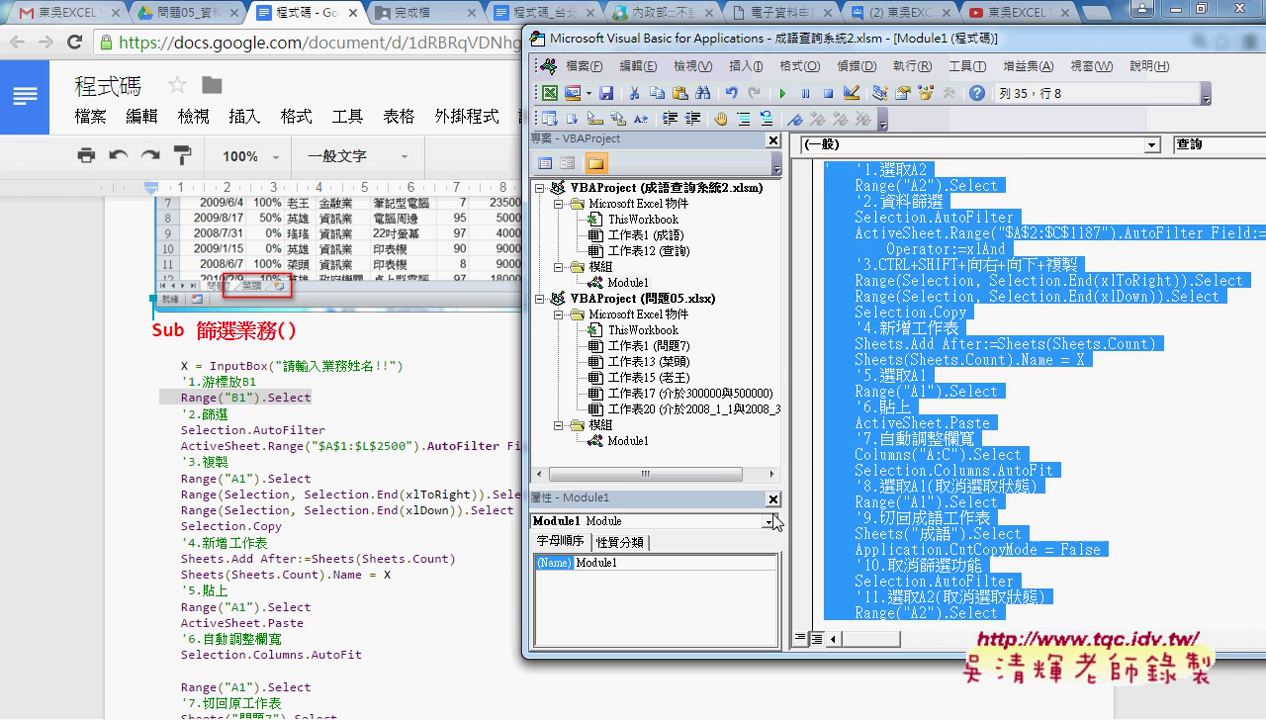
scroll(924, 578, "up", 2)
left_click(343, 330)
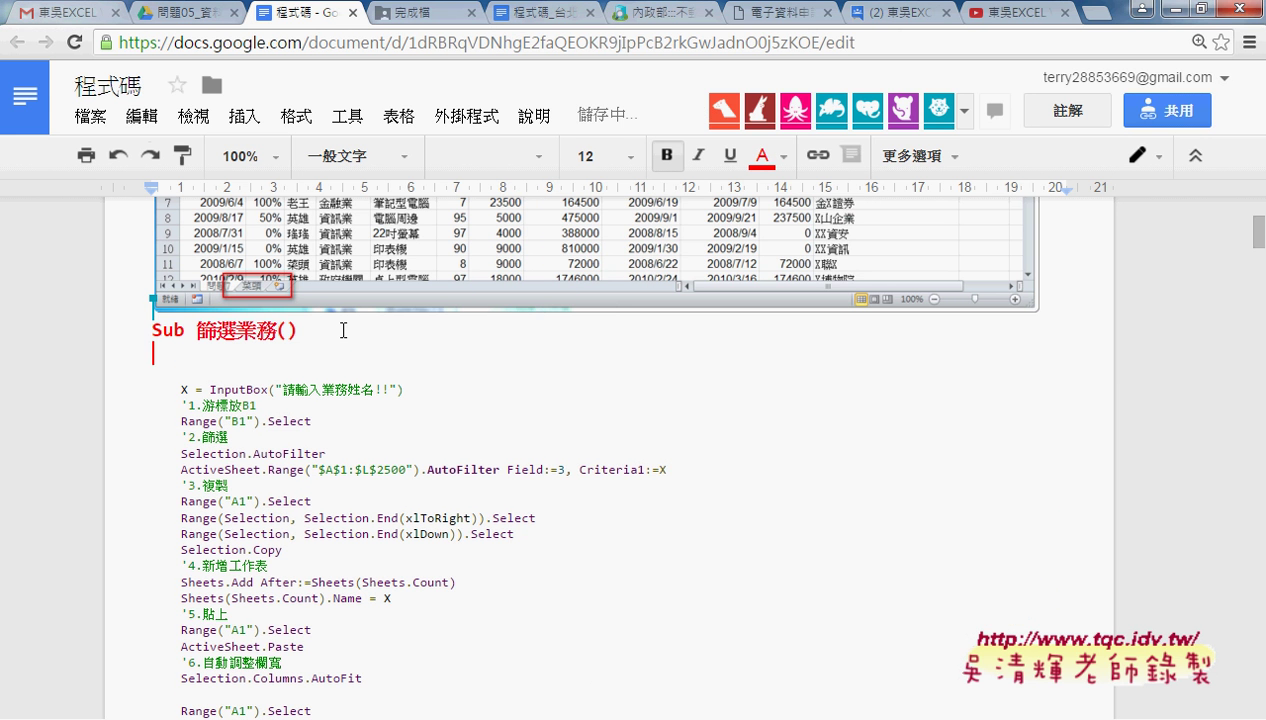
- Paste the 查詢 code under Sub 篩選業務() and select it from its start to the document end
key("ctrl+v")
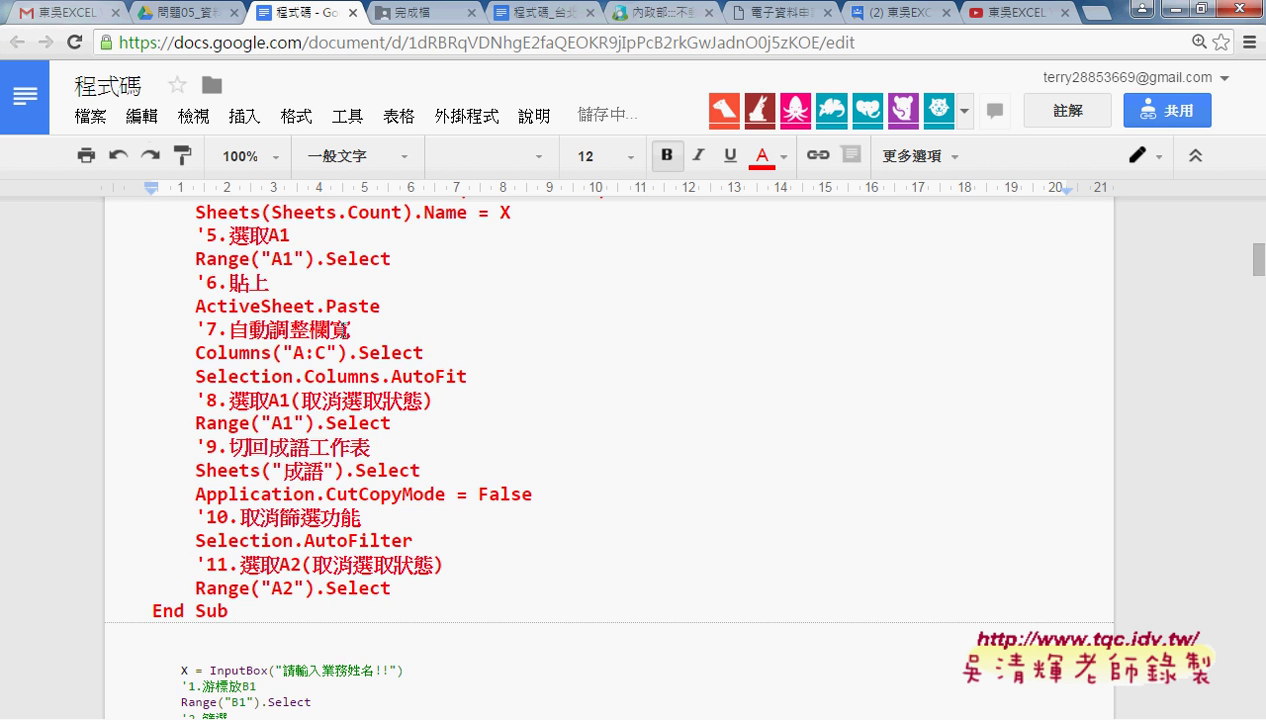
scroll(97, 477, "up", 3)
scroll(97, 477, "up", 1)
scroll(97, 477, "up", 1)
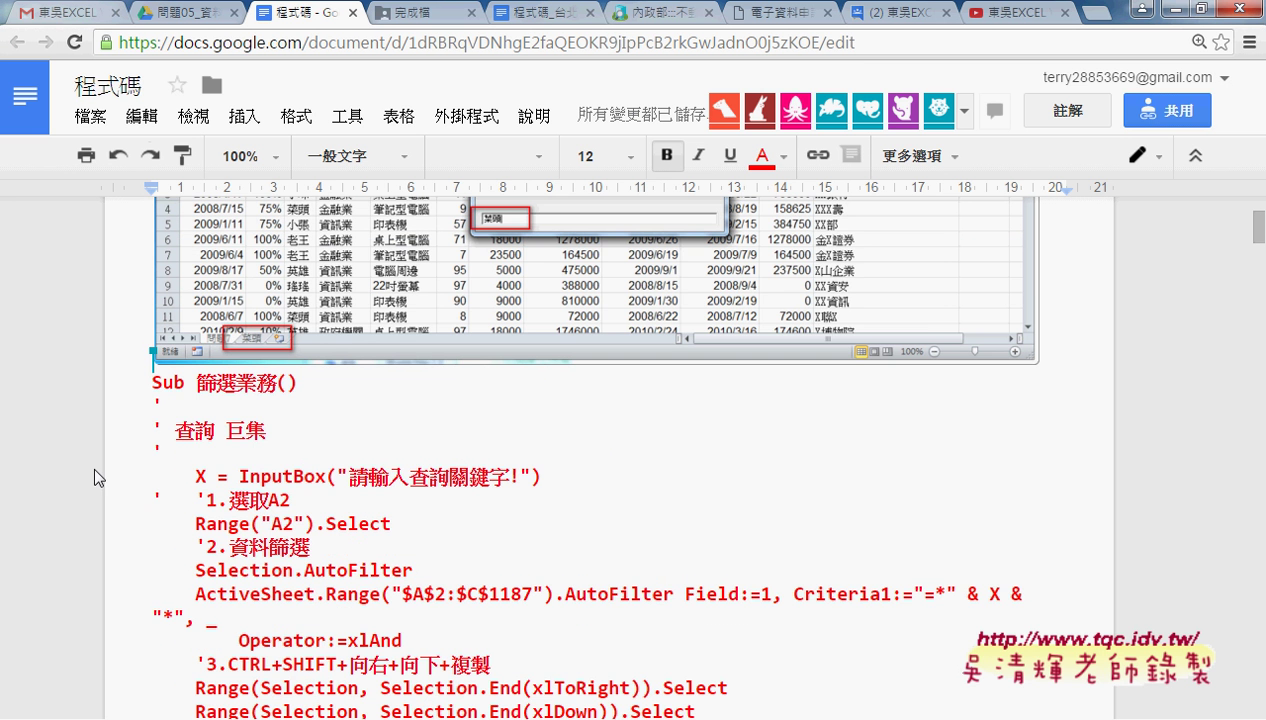
left_click(130, 405)
key("ctrl+shift+End")
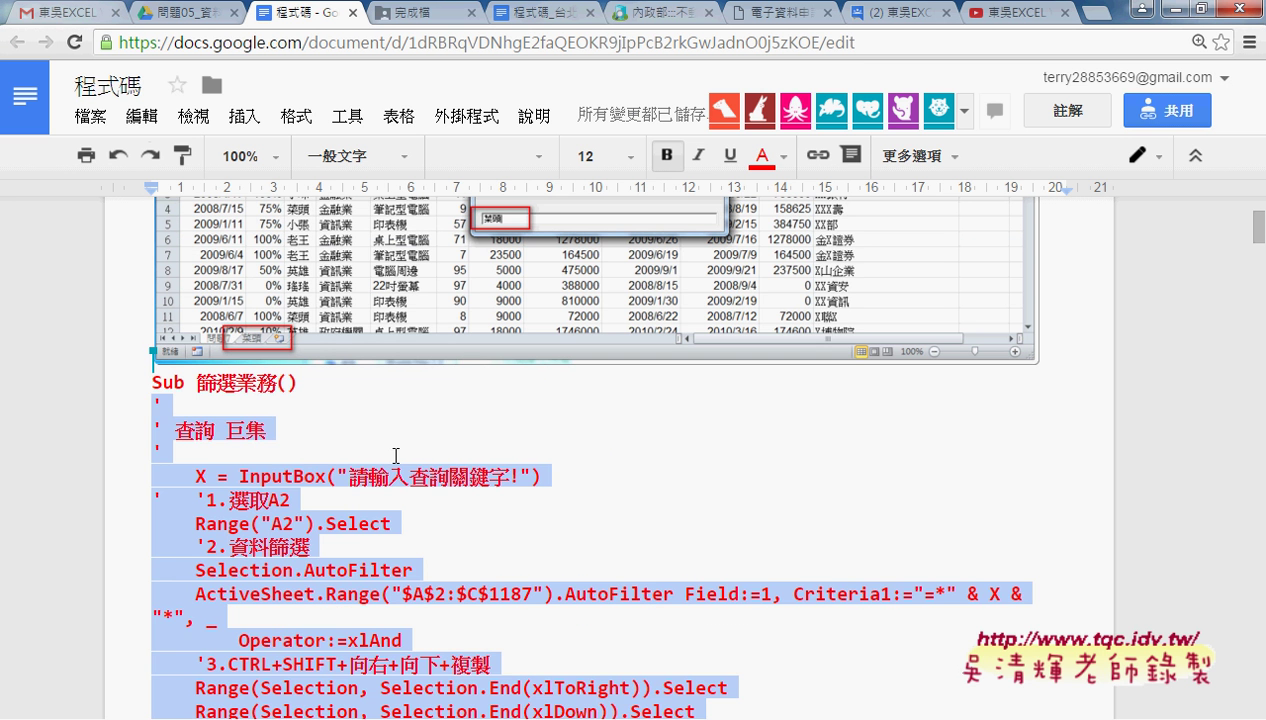
left_click(468, 117)
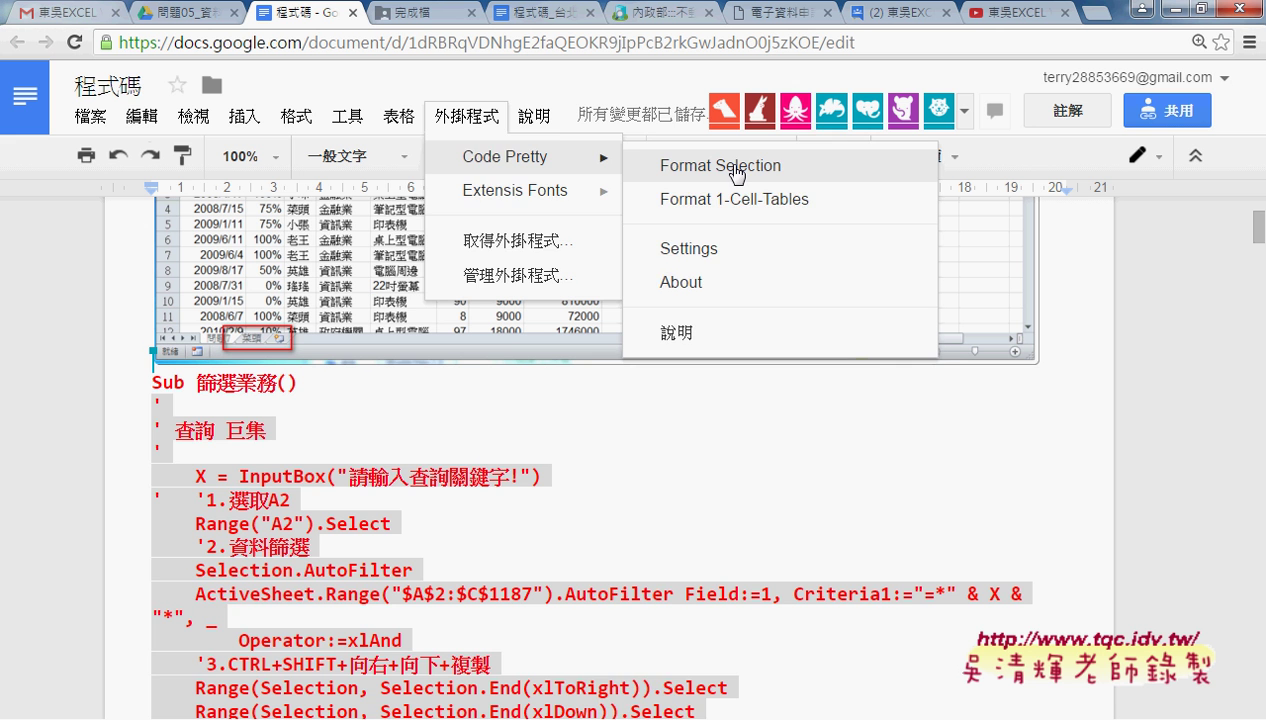
- Apply Code Pretty's Format Selection to the pasted code, then undo it
left_click(737, 174)
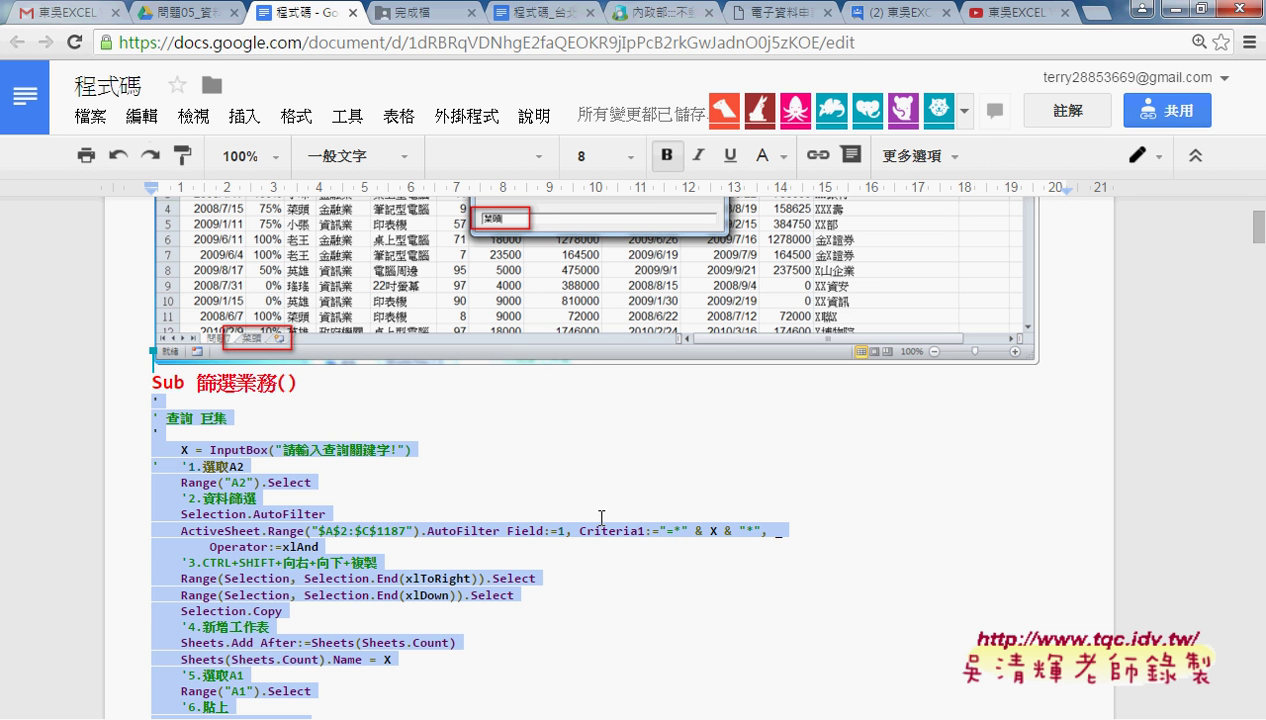
key("ctrl+v")
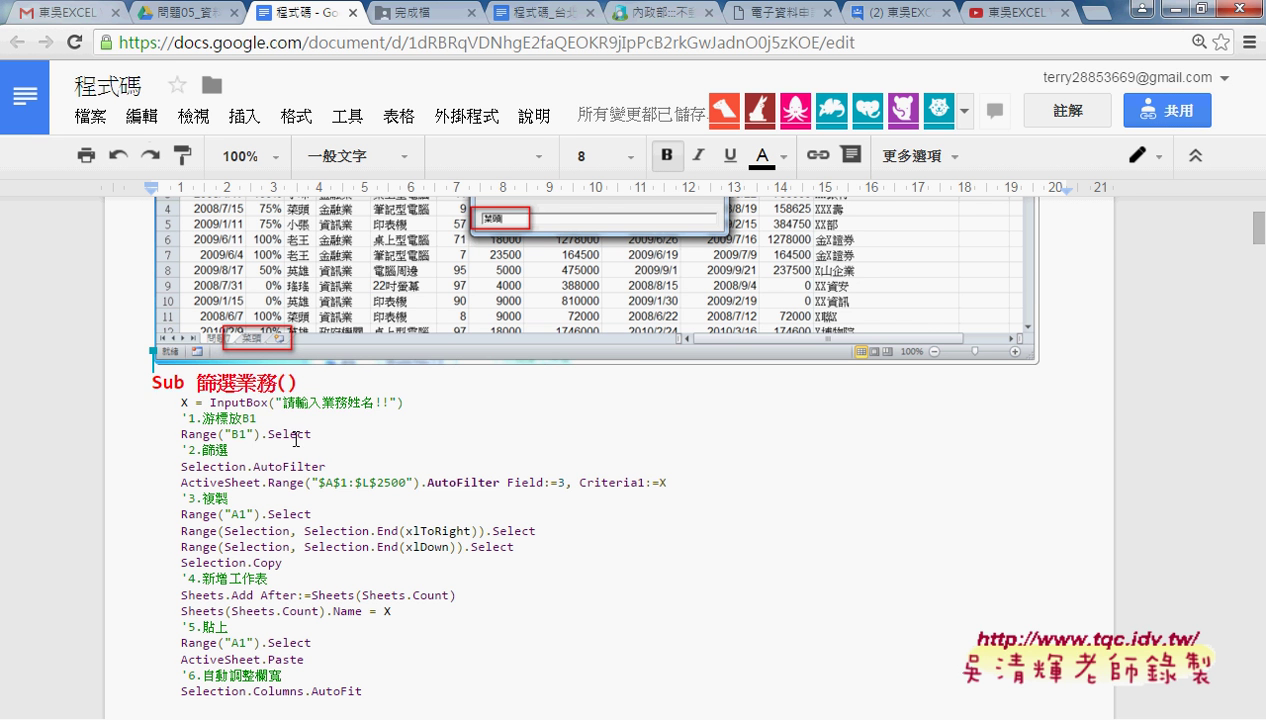
left_click_drag(181, 403, 154, 403)
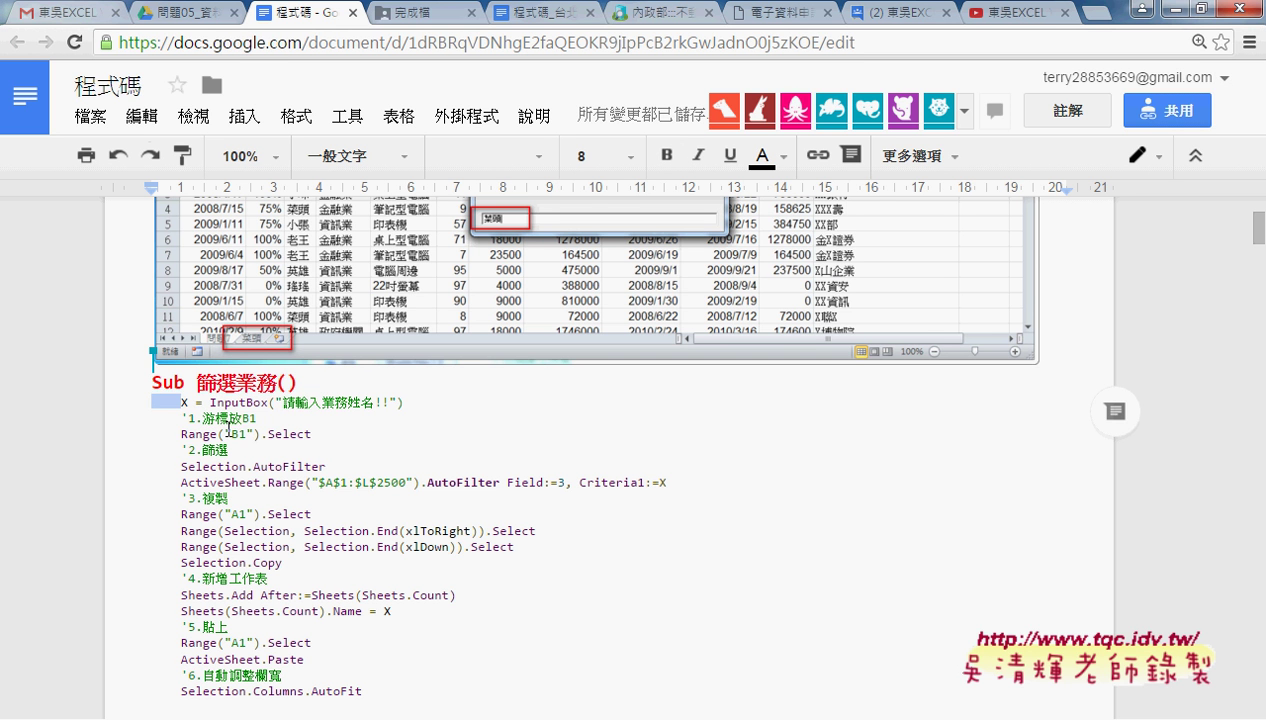
left_click_drag(256, 418, 182, 418)
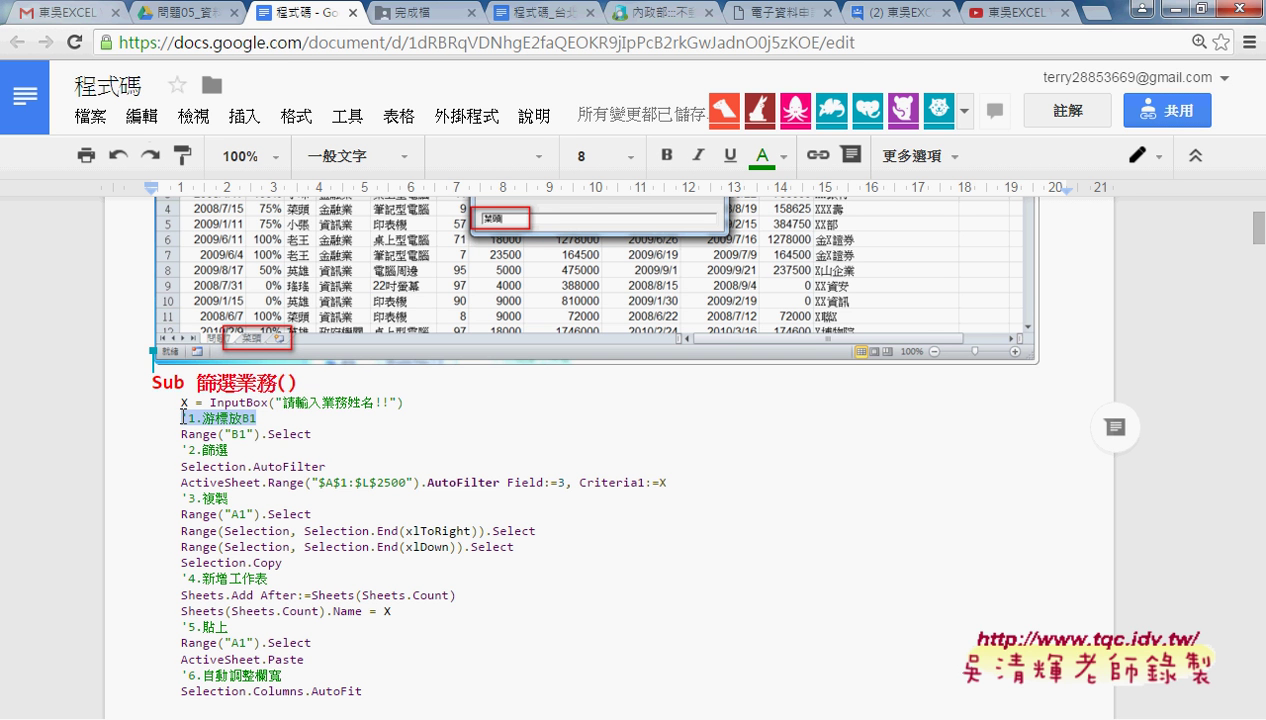
scroll(240, 457, "down", 2)
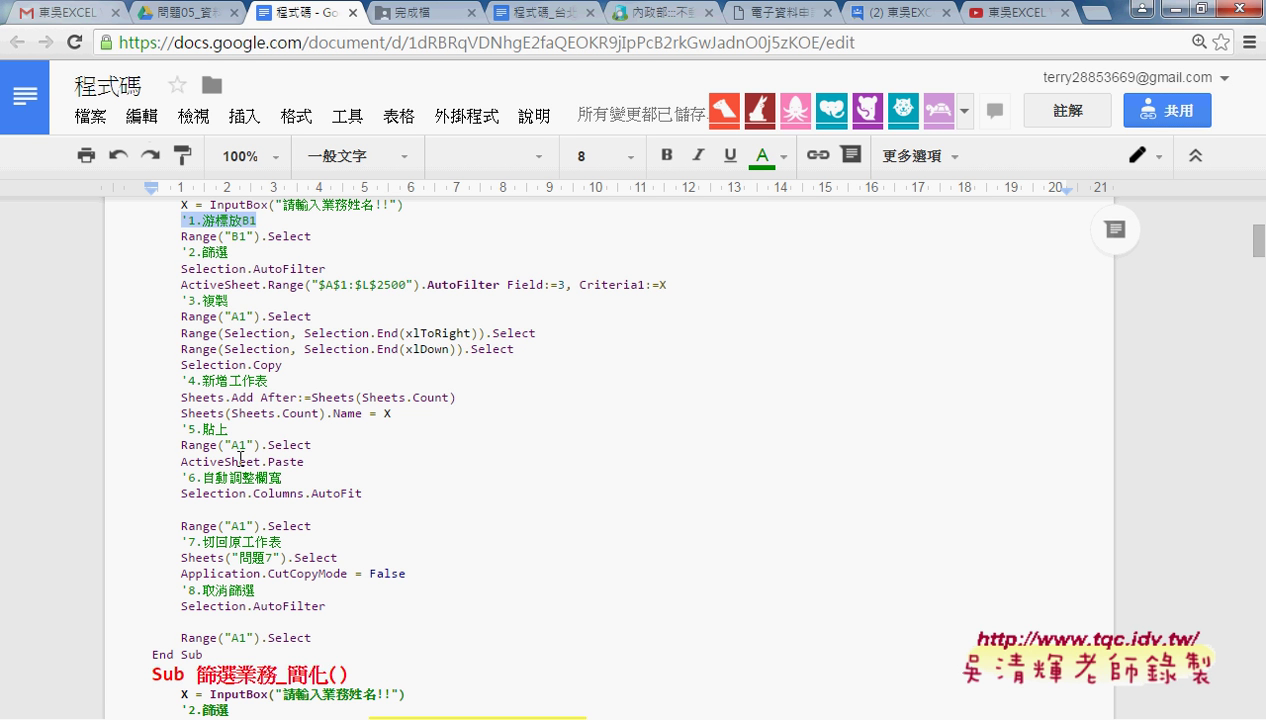
- Scroll down past the 篩選總價 and 篩選建檔日期 macros to the Workbook_Open screenshot
scroll(240, 457, "down", 4)
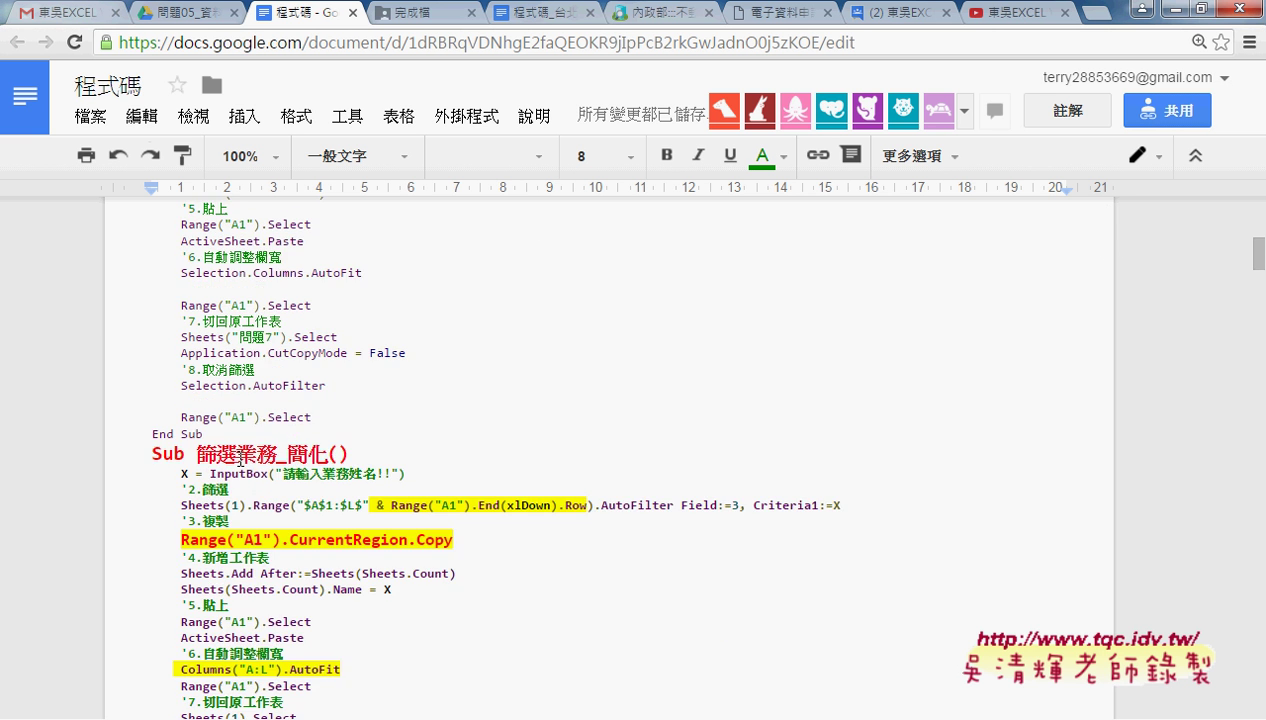
scroll(240, 457, "down", 1)
scroll(240, 457, "down", 1)
scroll(238, 458, "down", 1)
scroll(238, 458, "down", 1)
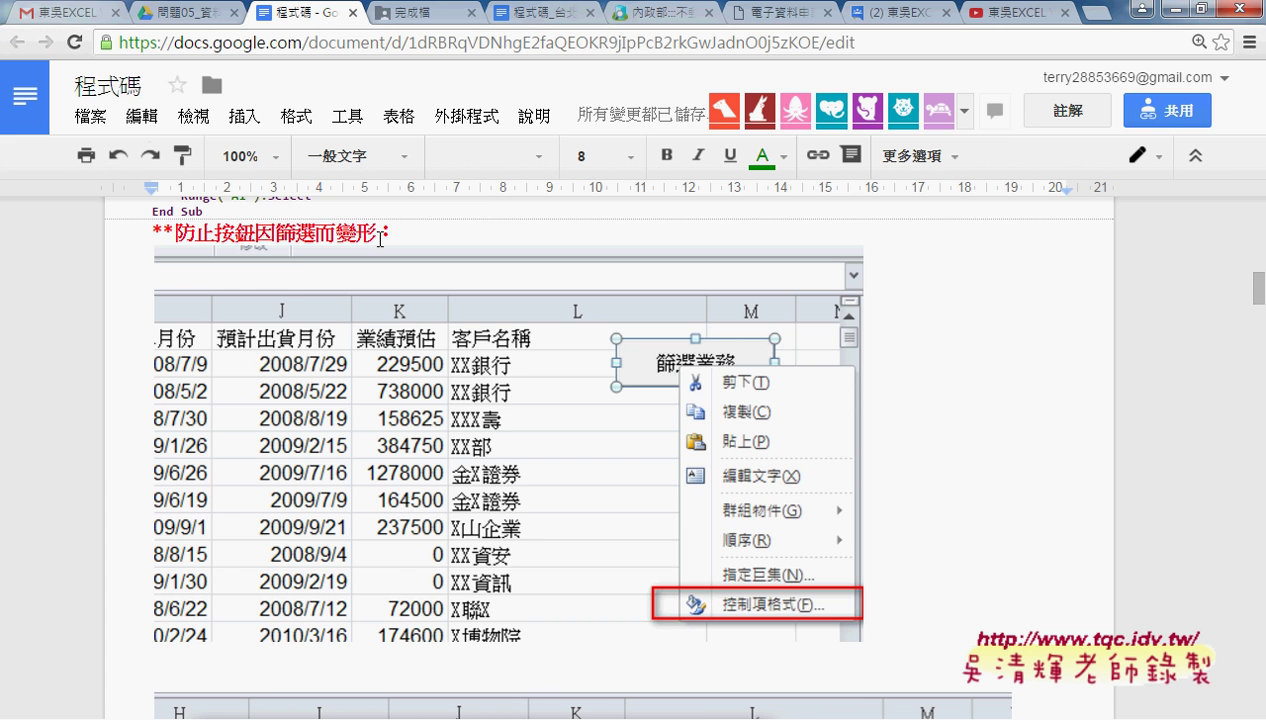
scroll(921, 463, "down", 1)
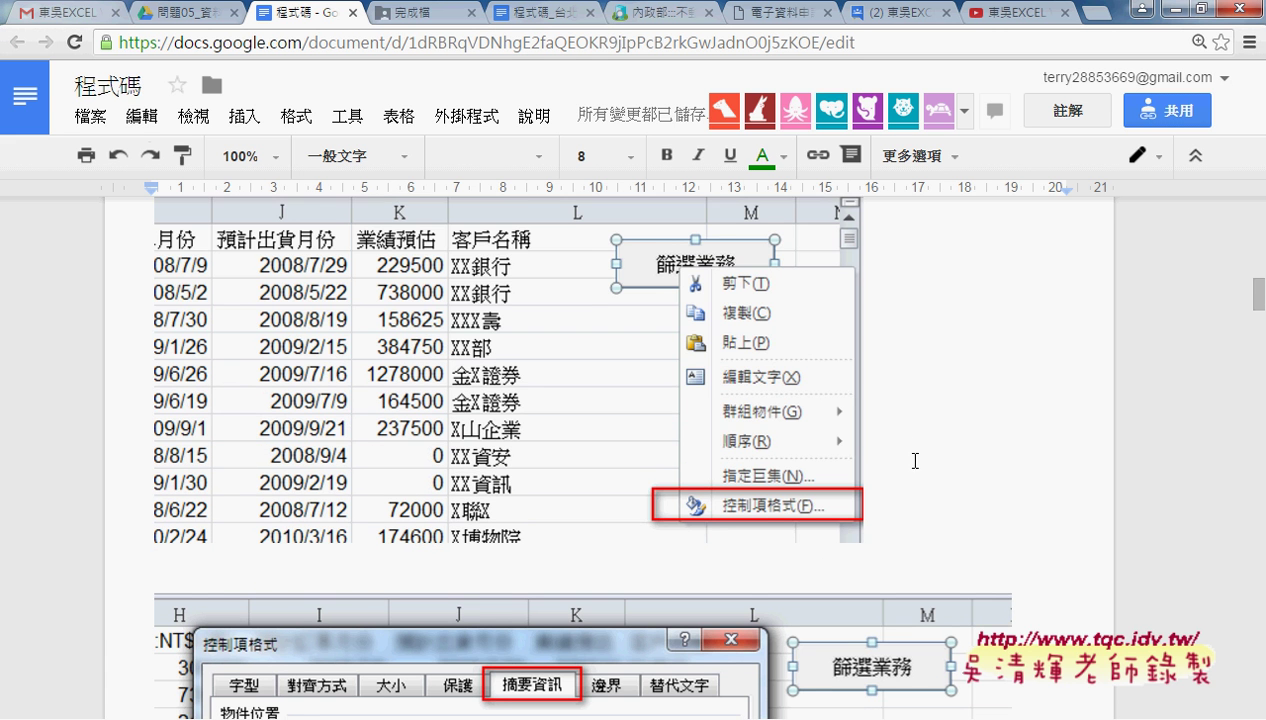
scroll(1001, 486, "down", 1)
scroll(1001, 486, "down", 2)
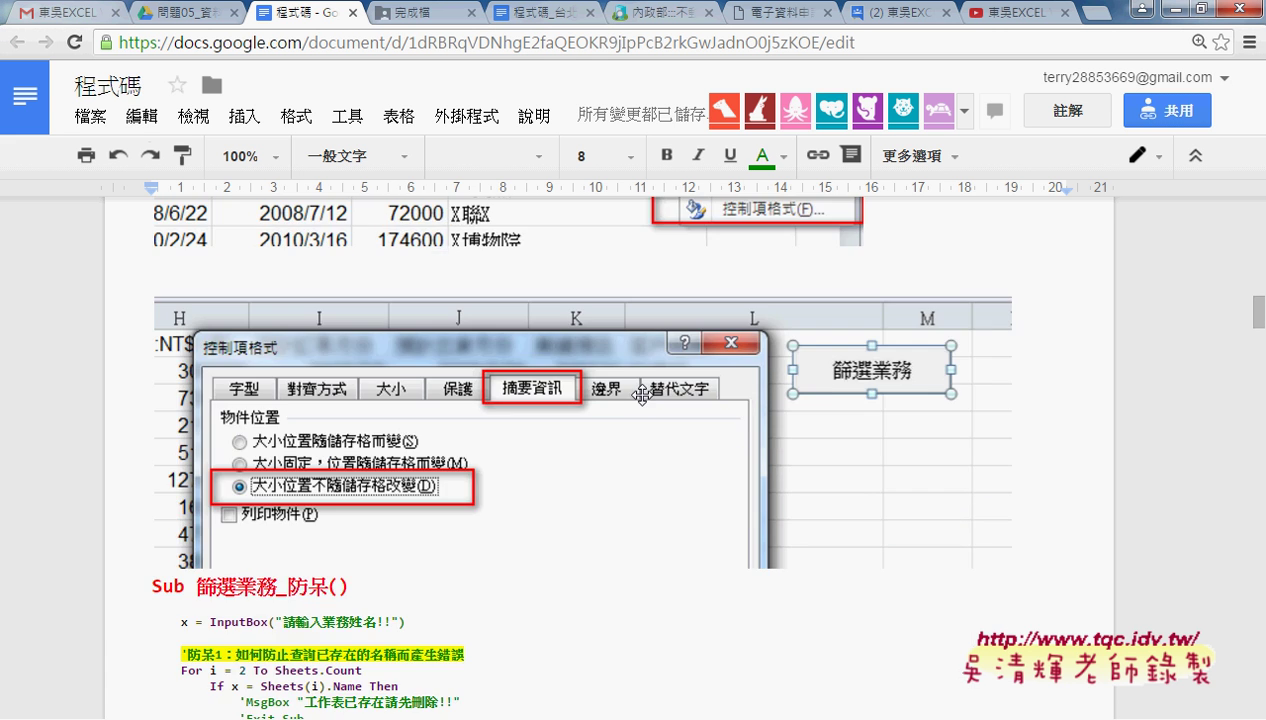
scroll(1070, 470, "down", 1)
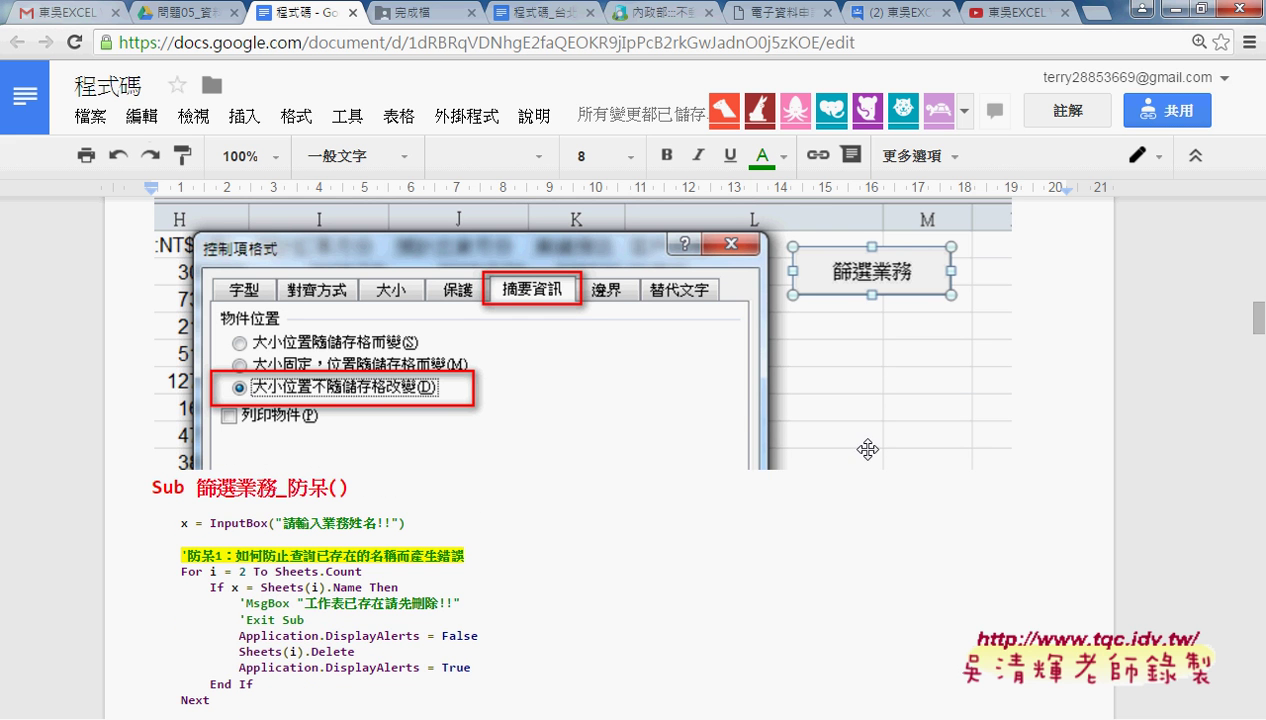
scroll(865, 445, "down", 2)
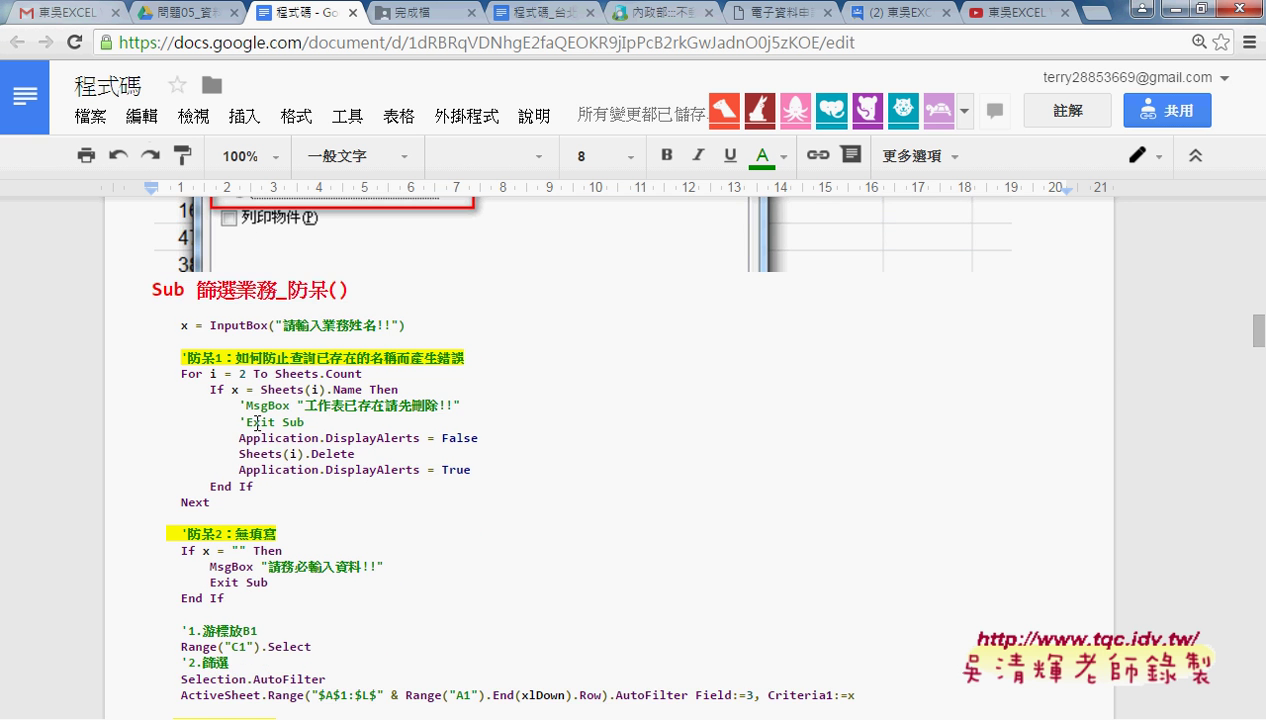
scroll(257, 423, "down", 2)
scroll(395, 525, "down", 2)
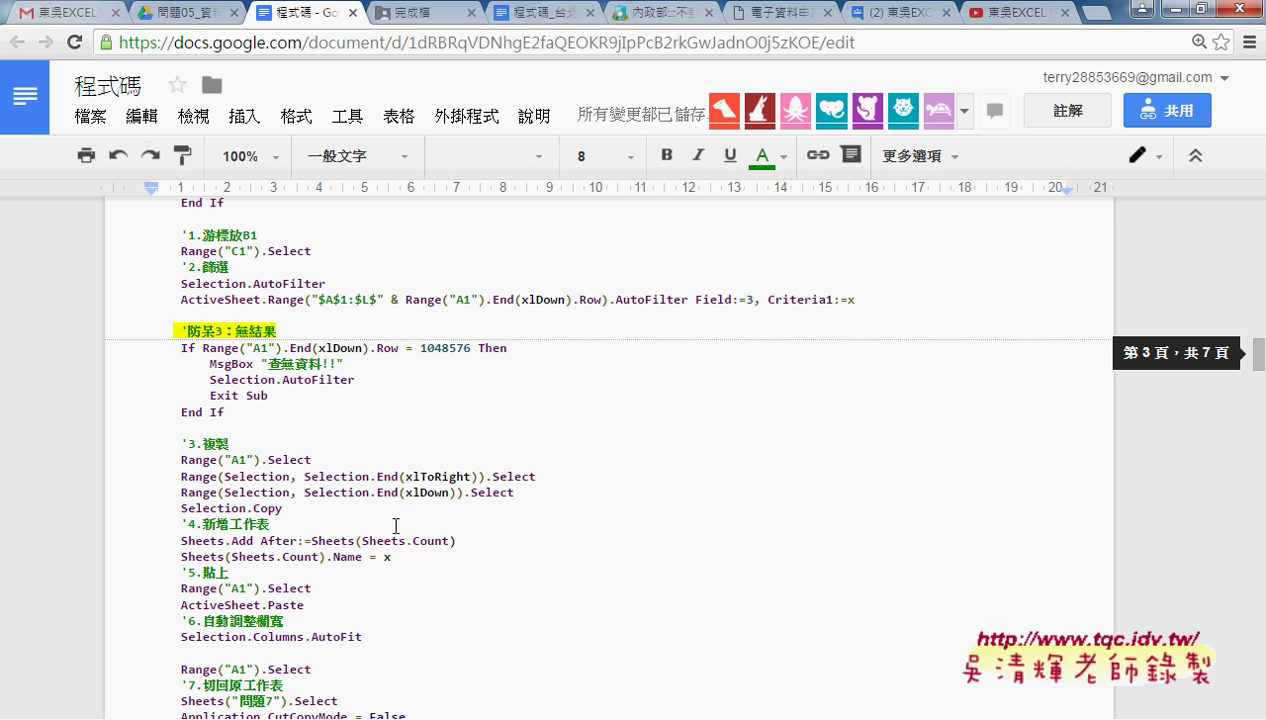
scroll(566, 518, "down", 1)
scroll(566, 518, "down", 1)
scroll(563, 516, "down", 2)
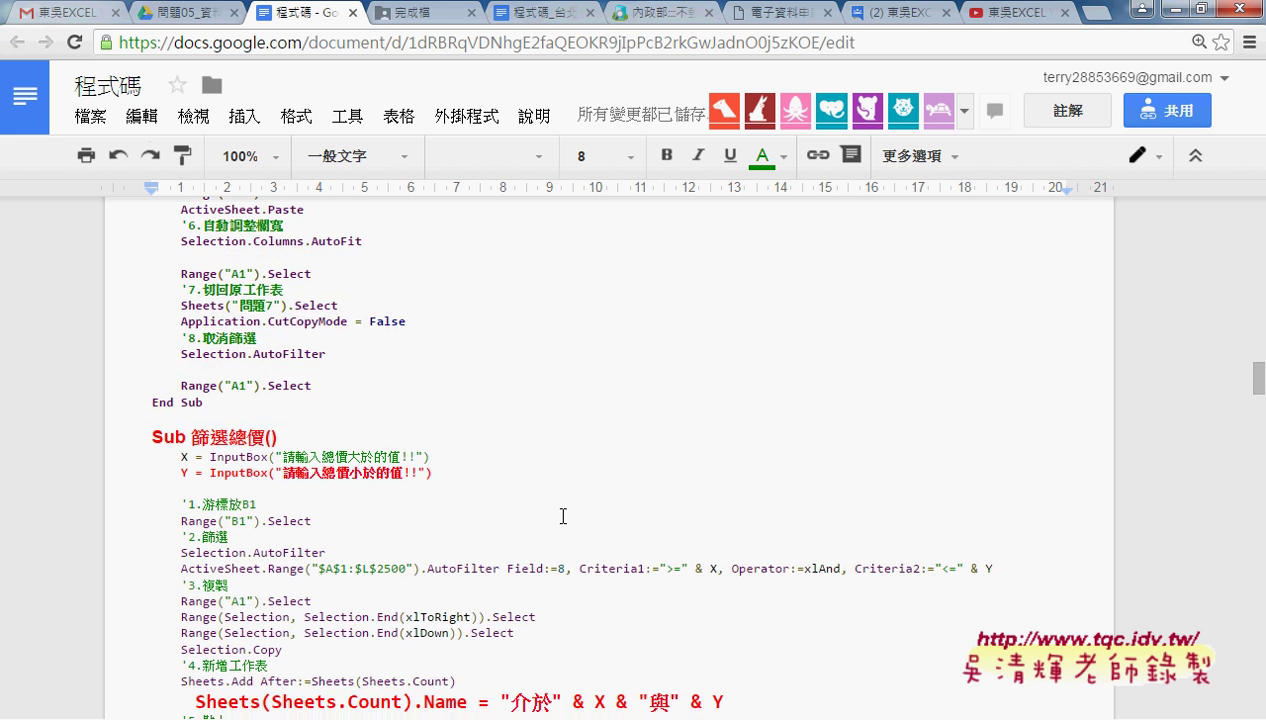
scroll(563, 516, "down", 1)
scroll(455, 467, "down", 2)
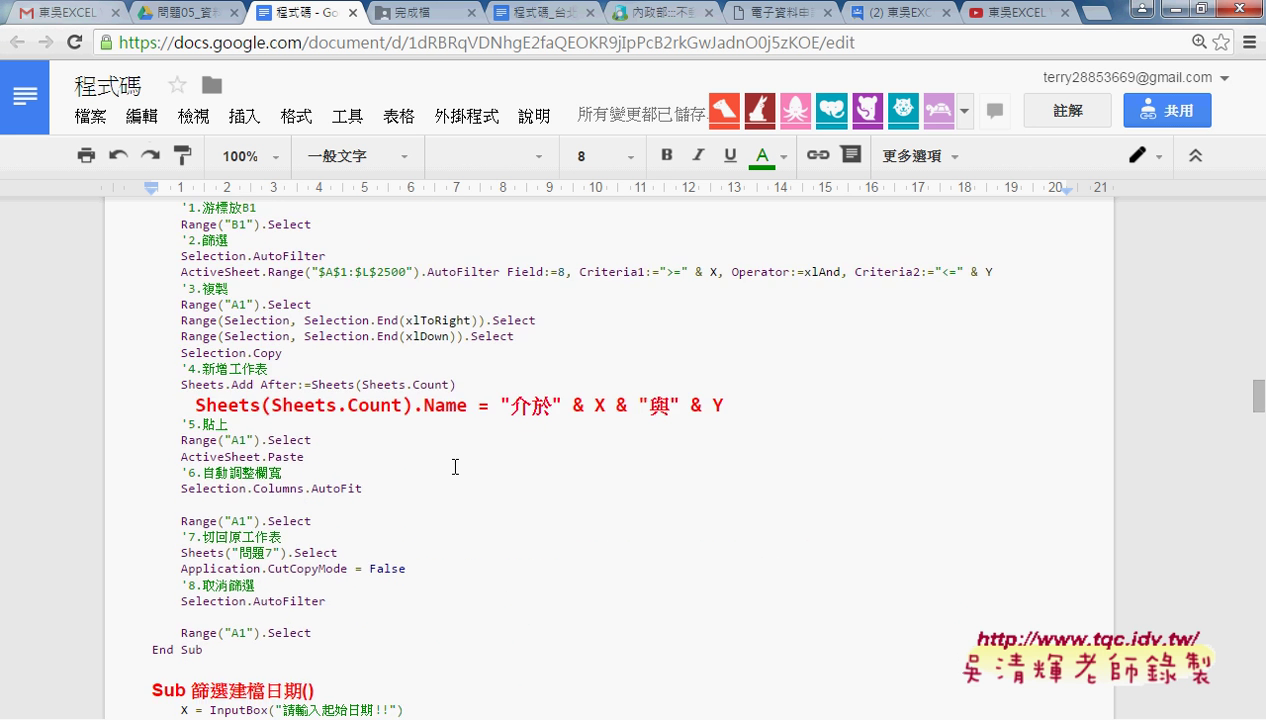
scroll(455, 467, "down", 3)
scroll(485, 466, "down", 2)
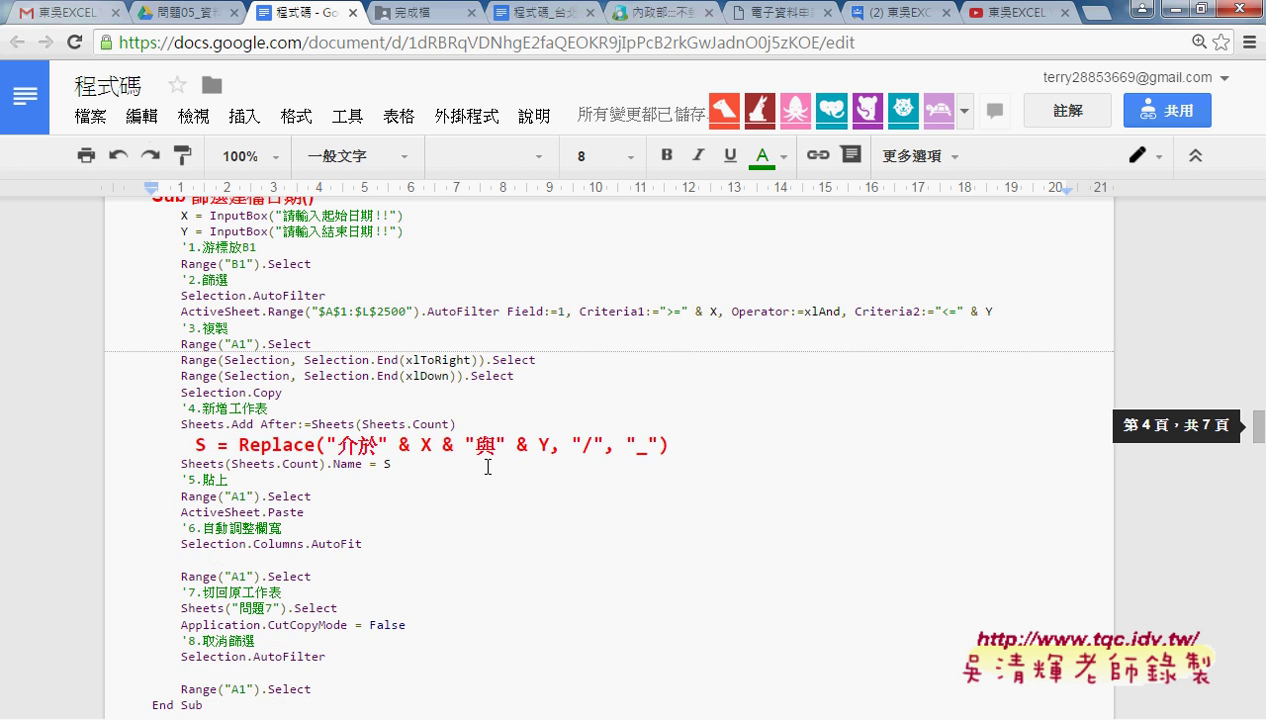
scroll(487, 467, "down", 2)
scroll(487, 467, "down", 2)
scroll(487, 467, "down", 1)
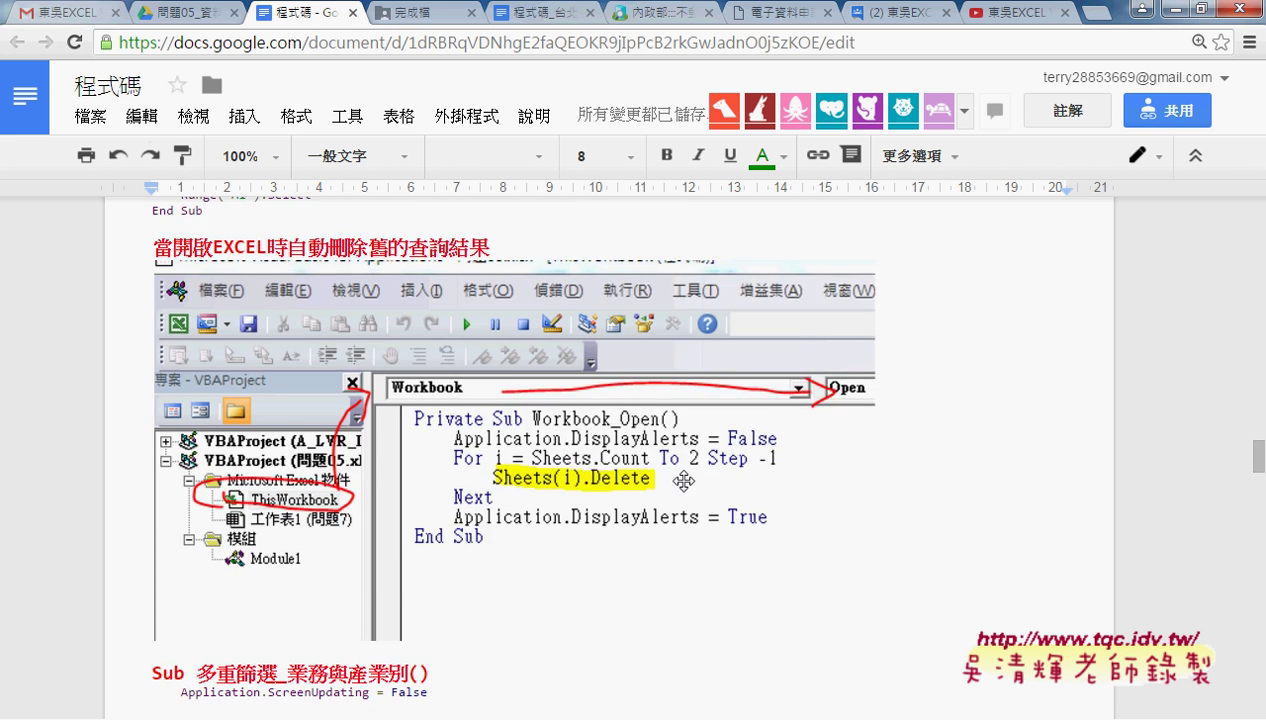
scroll(683, 481, "down", 2)
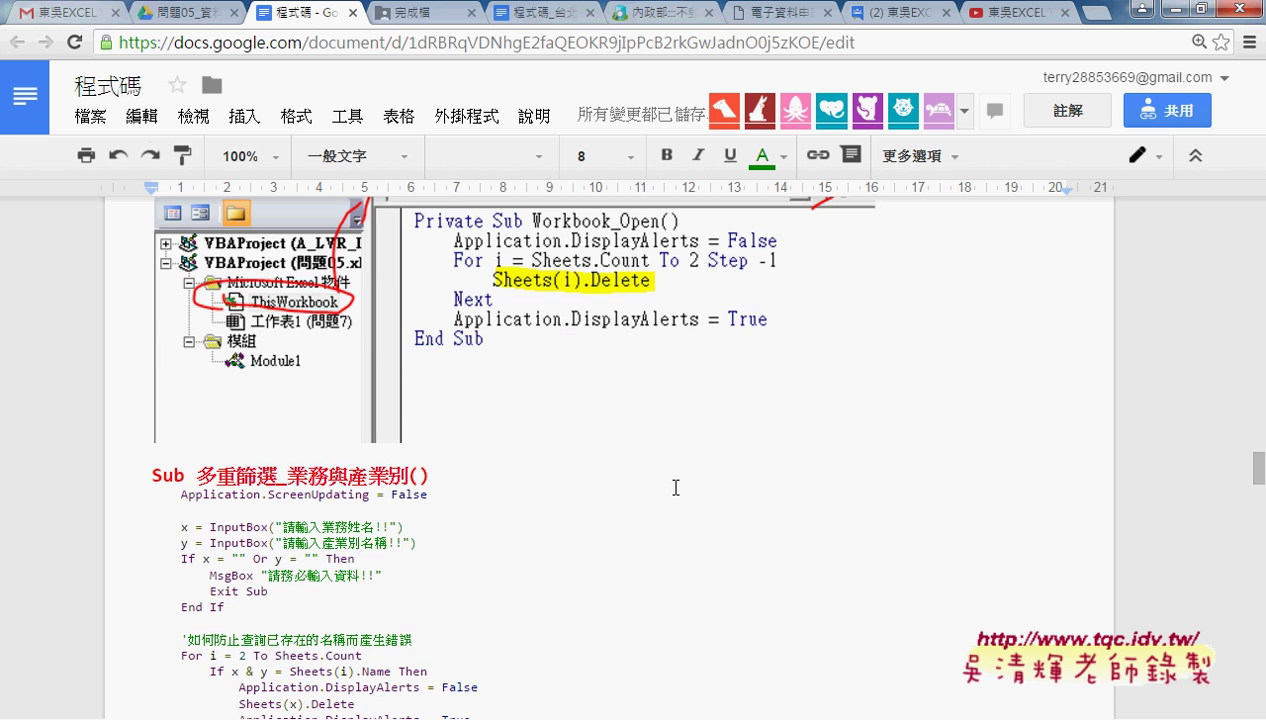
- Highlight 業務 and 產業別 in the heading, then the AutoFilter lines for Field 3 (x) and Field 4 (y)
scroll(675, 486, "down", 1)
left_click_drag(287, 376, 329, 369)
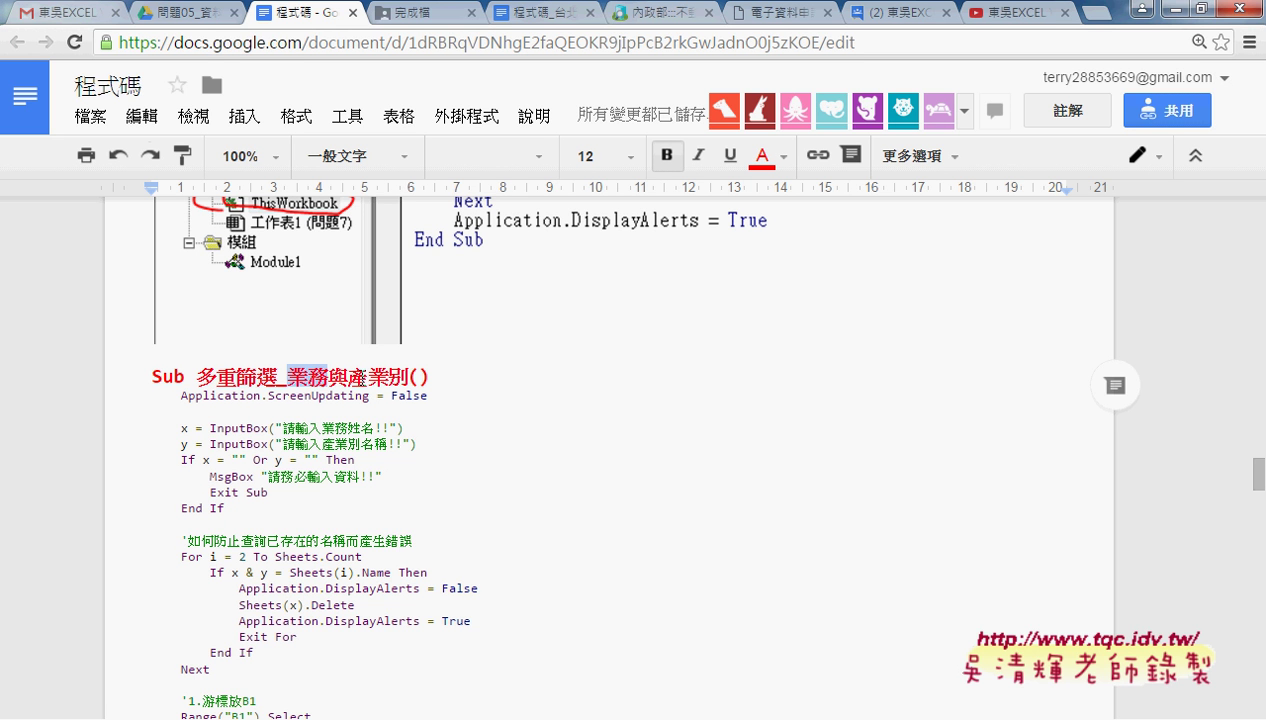
left_click_drag(348, 376, 409, 375)
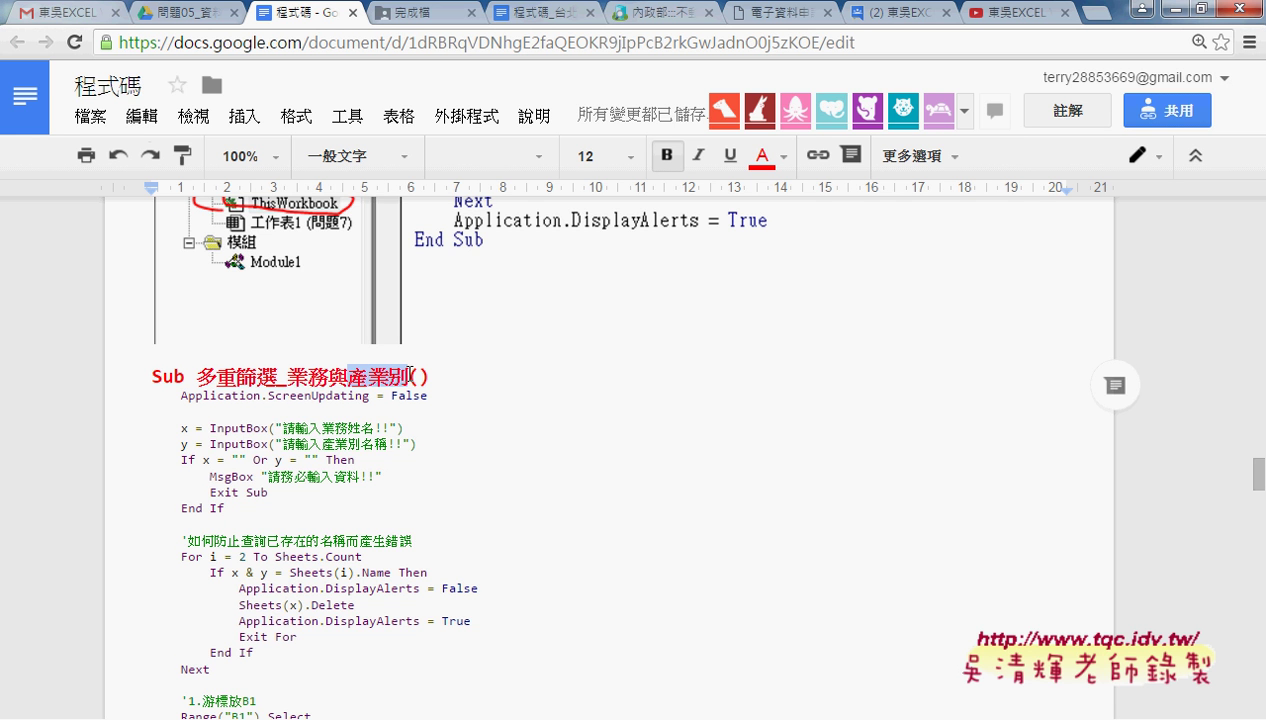
scroll(575, 406, "down", 3)
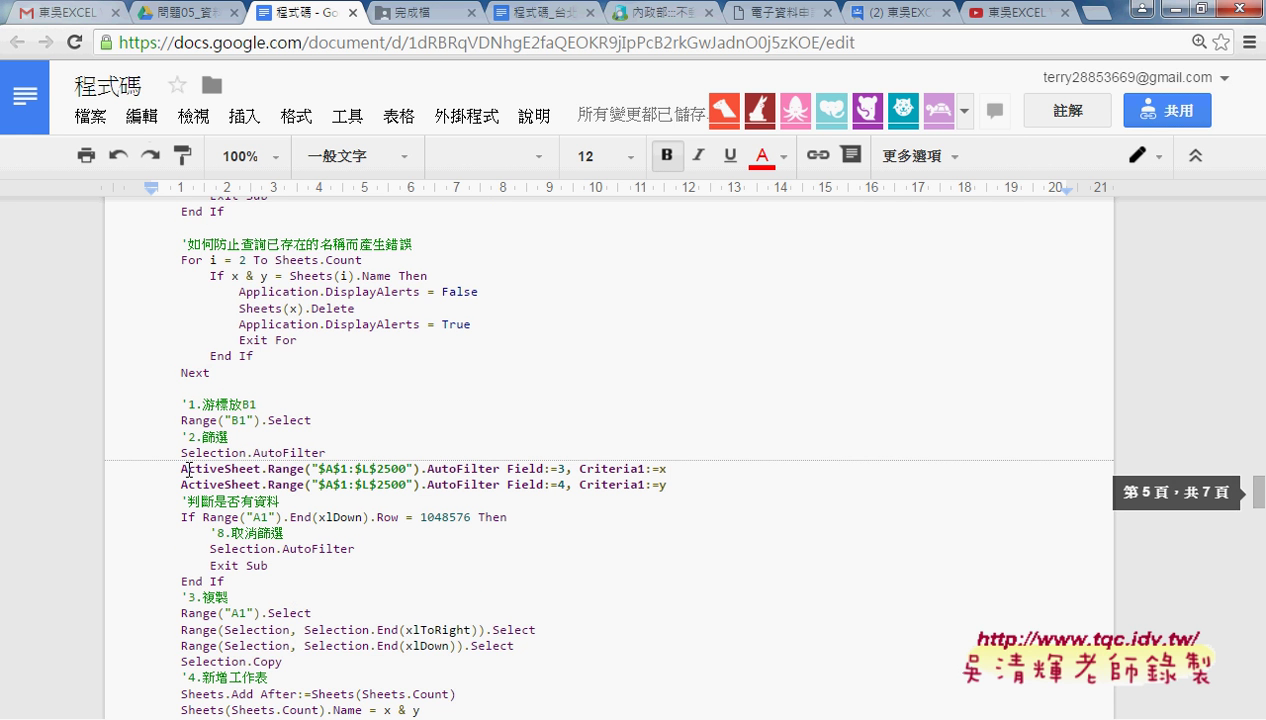
mouse_move(181, 468)
left_mouse_down()
mouse_move(621, 459)
mouse_move(698, 472)
left_mouse_up()
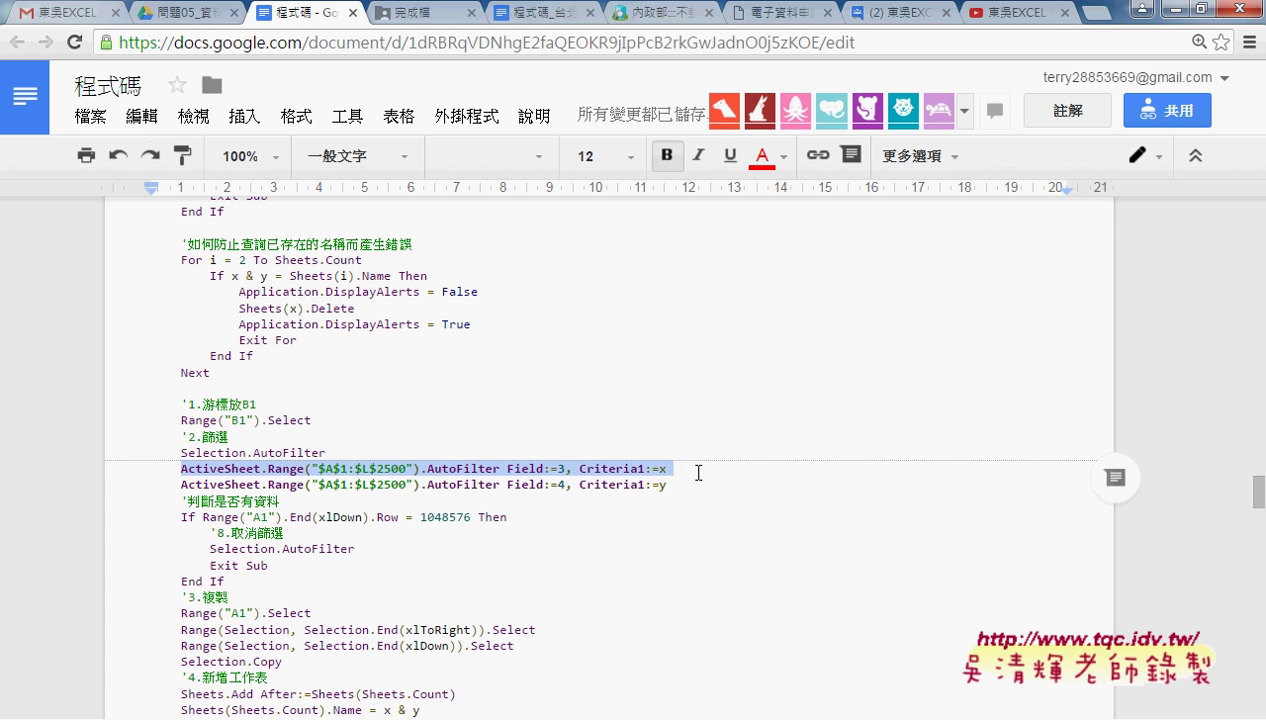
left_click_drag(181, 484, 676, 486)
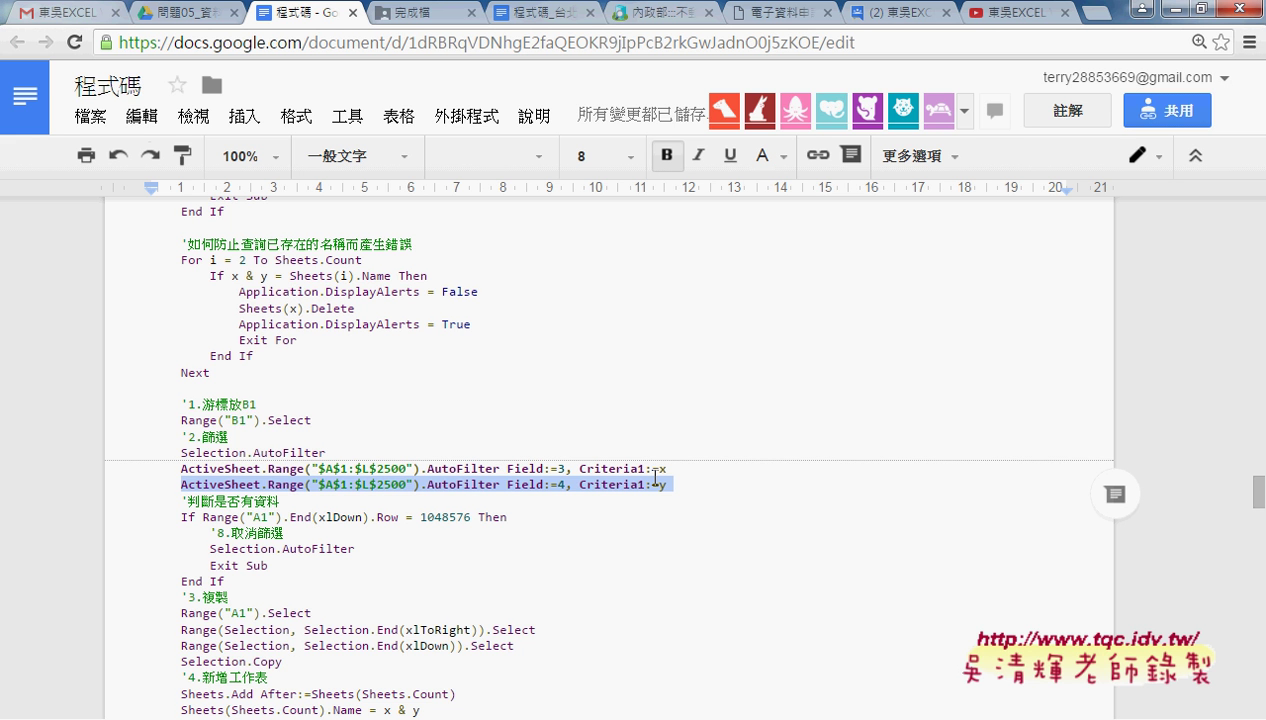
- Scroll past the 表單查詢 form and b01_Click to Sub 篩選, pointing out its 欄名 and 欄數 parameters
scroll(655, 480, "down", 3)
scroll(655, 480, "down", 3)
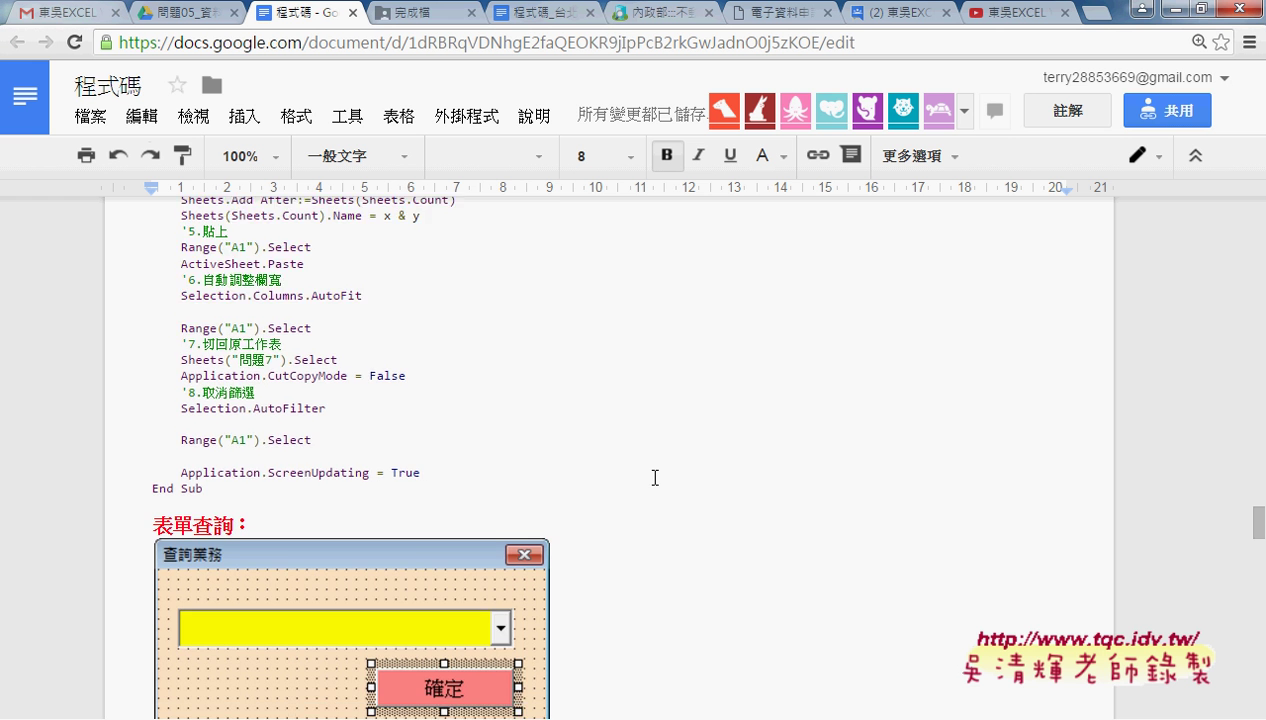
scroll(655, 478, "down", 2)
scroll(655, 478, "down", 1)
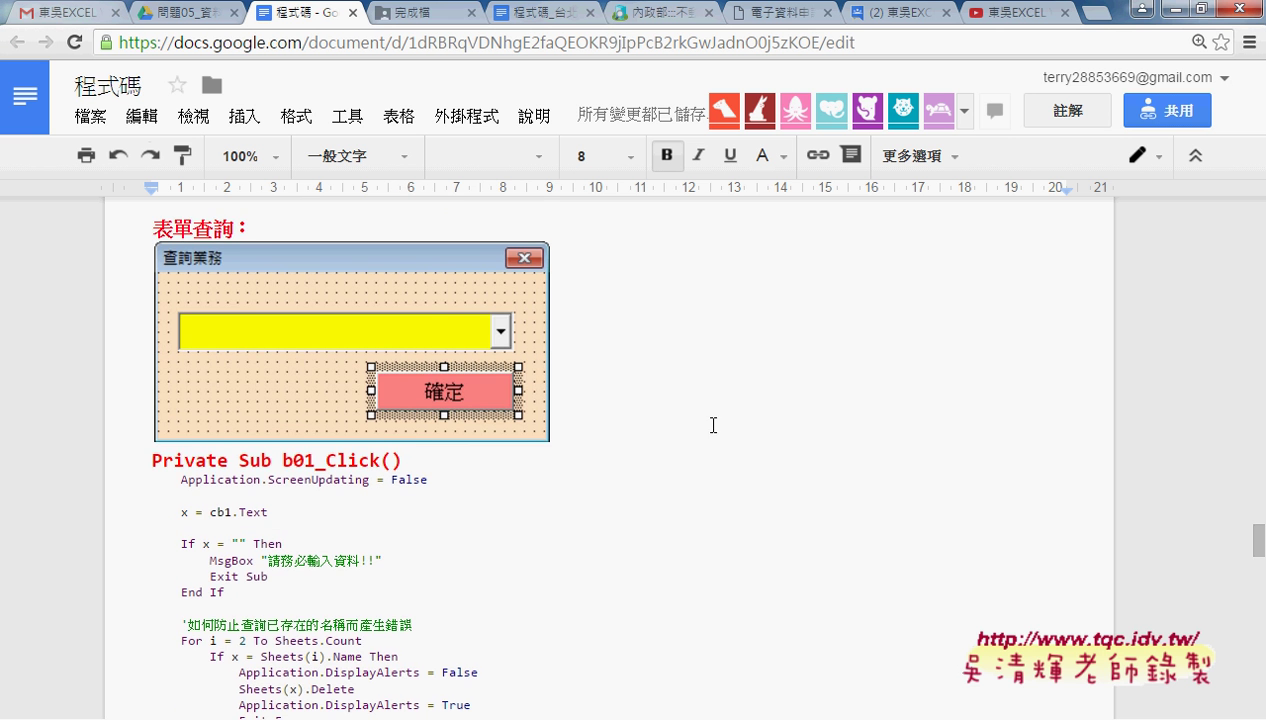
scroll(710, 430, "down", 1)
scroll(710, 432, "down", 1)
scroll(710, 432, "down", 2)
scroll(710, 432, "down", 2)
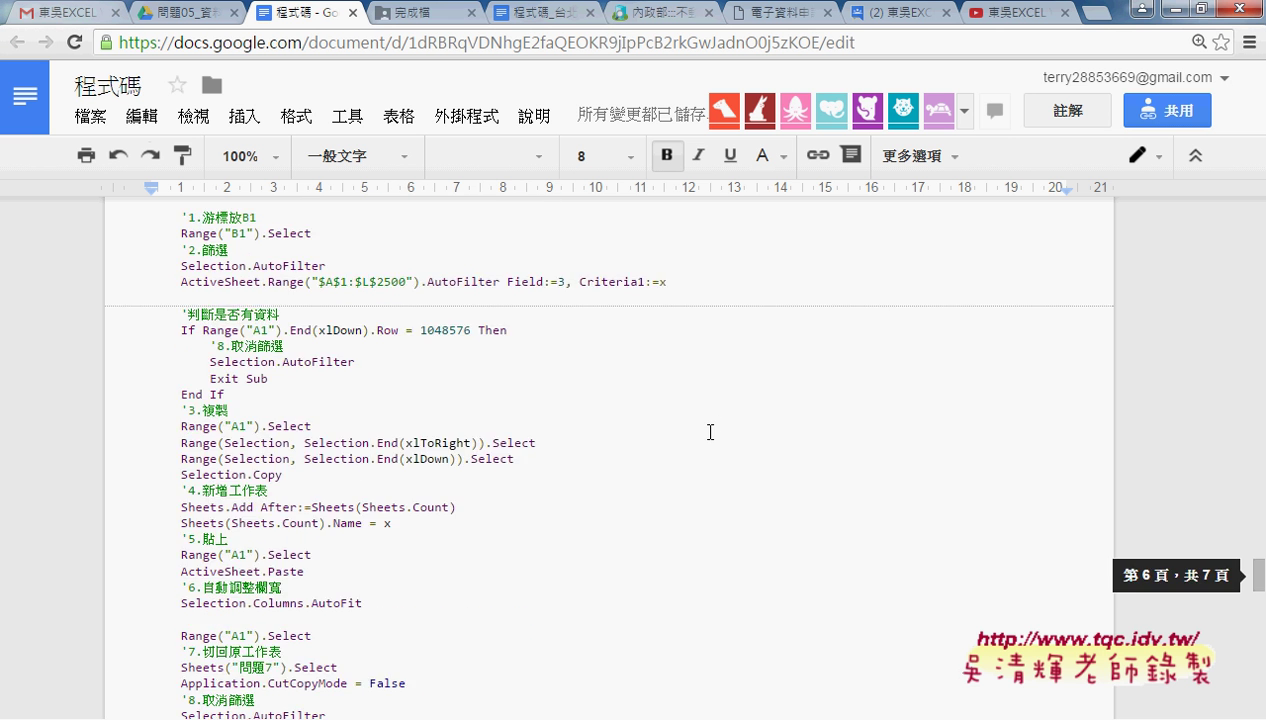
scroll(710, 432, "down", 3)
scroll(710, 432, "down", 2)
scroll(710, 432, "down", 1)
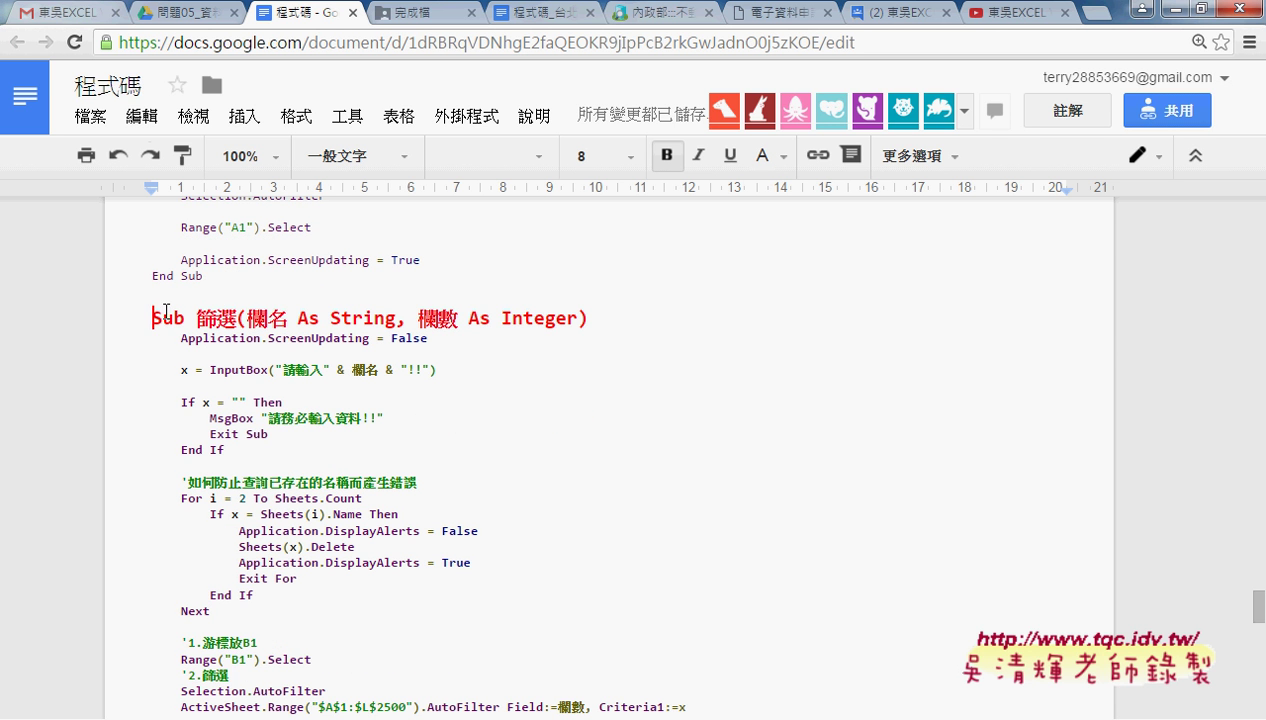
left_click(165, 315)
left_click(298, 312)
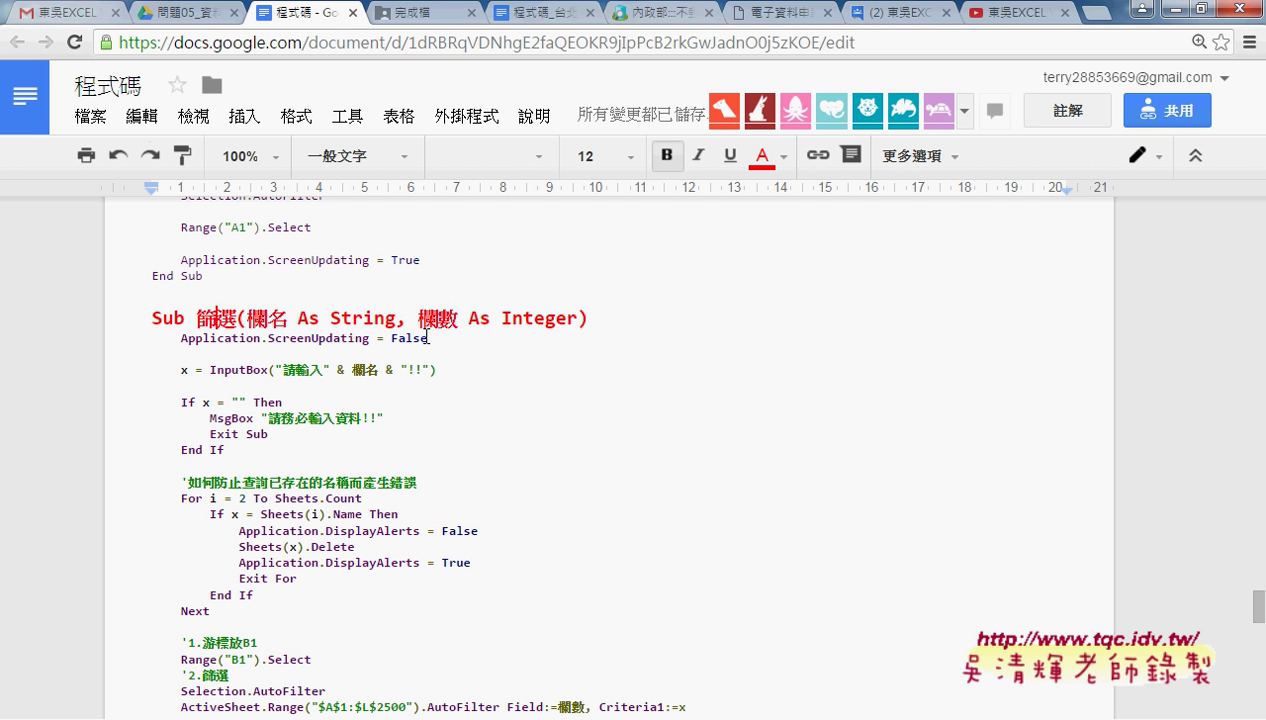